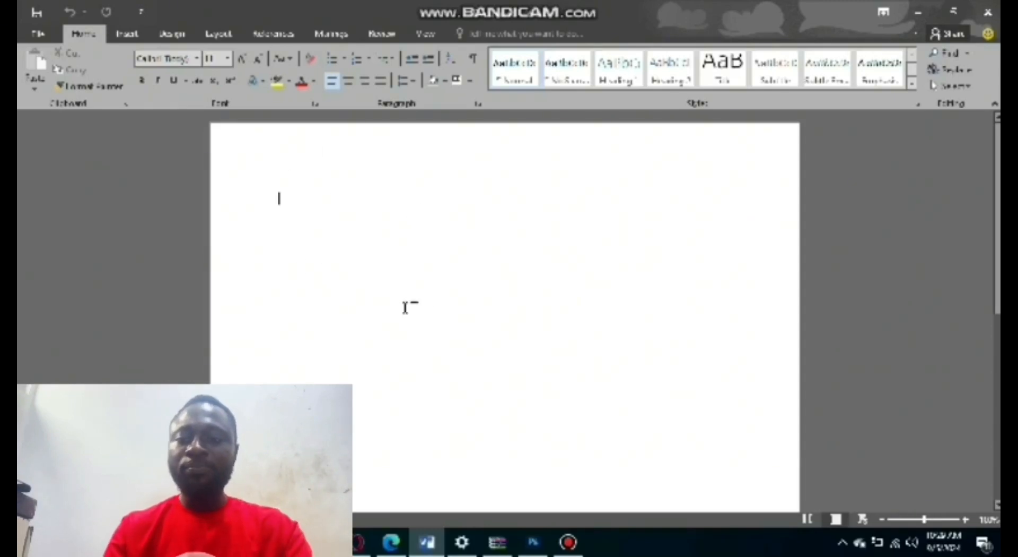
Write the sentence "This is group 10 and this is our first lesson." at the start of the blank document.
{"action": "type", "text": "this g"}
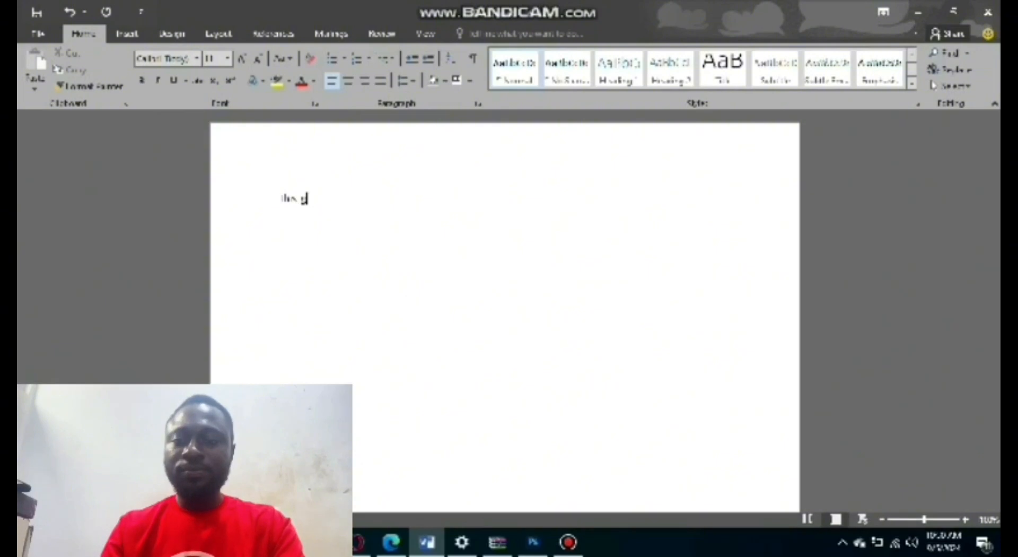
{"action": "type", "text": " propa"}
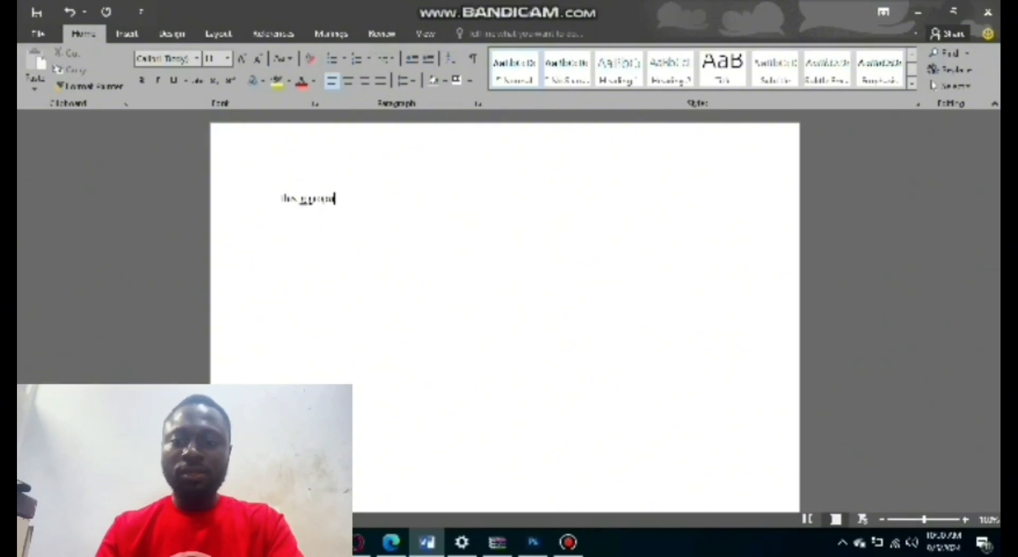
{"action": "key", "text": "BackSpace"}
{"action": "key", "text": "BackSpace"}
{"action": "key", "text": "BackSpace"}
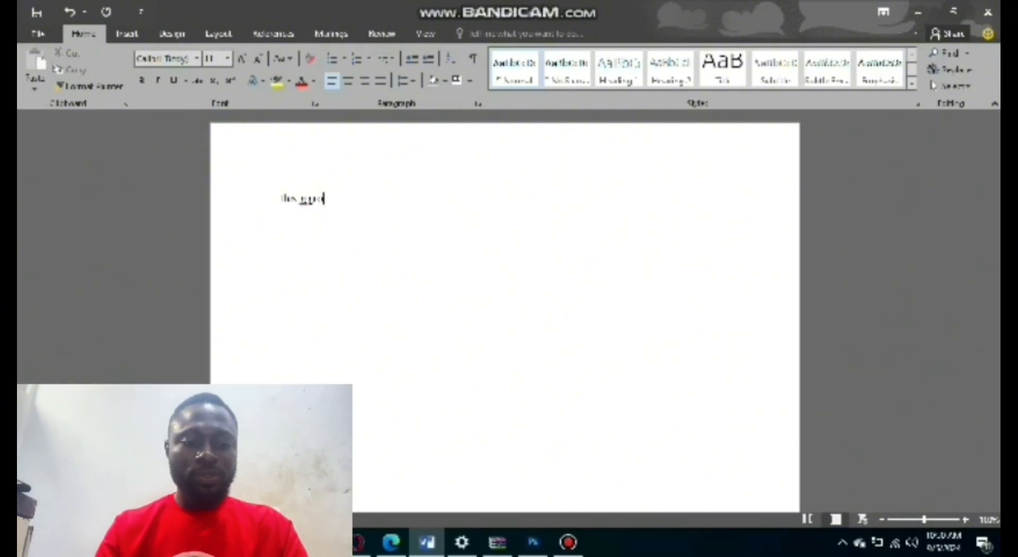
{"action": "type", "text": "up"}
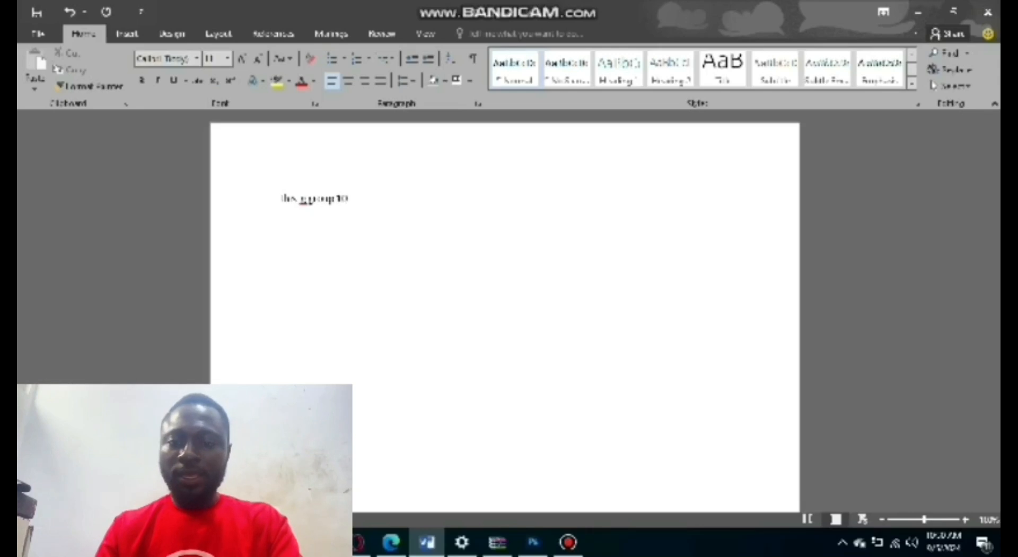
{"action": "type", "text": " 10a"}
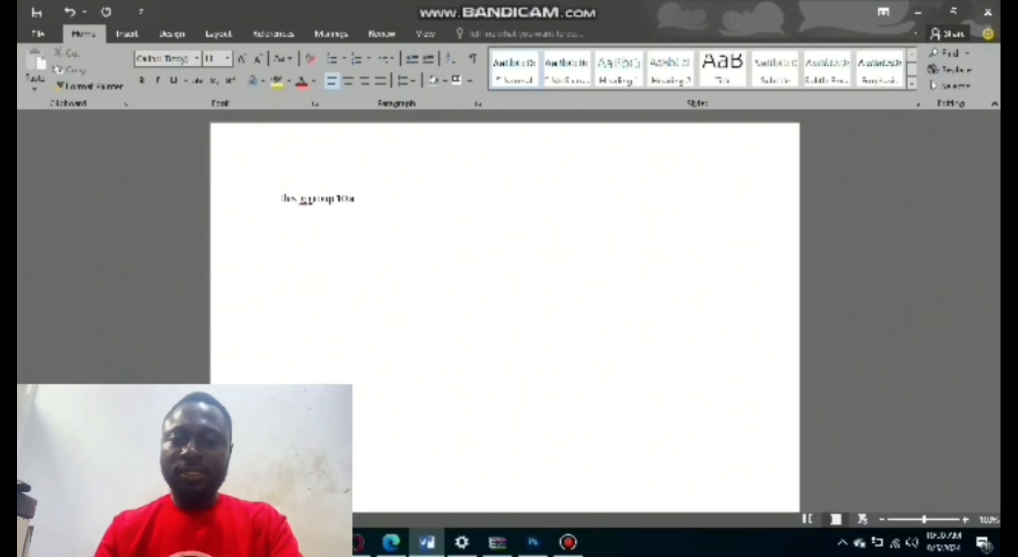
{"action": "type", "text": "nd the"}
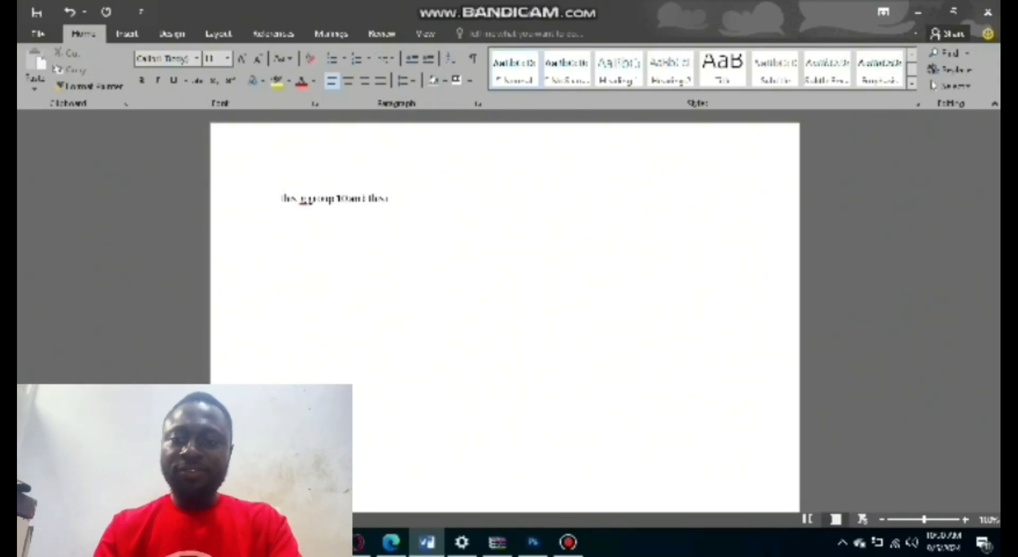
{"action": "type", "text": "se are fr"}
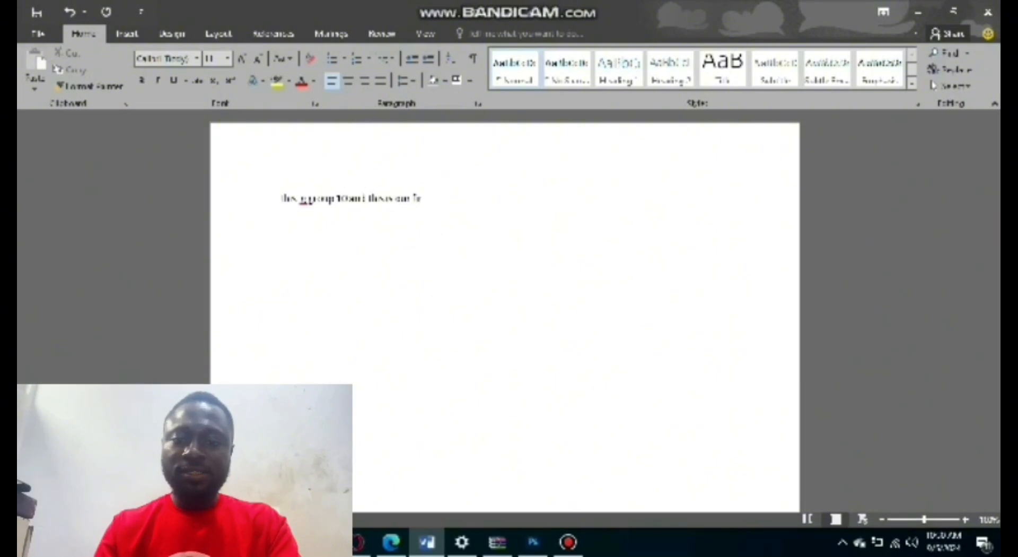
{"action": "type", "text": "rst lesson"}
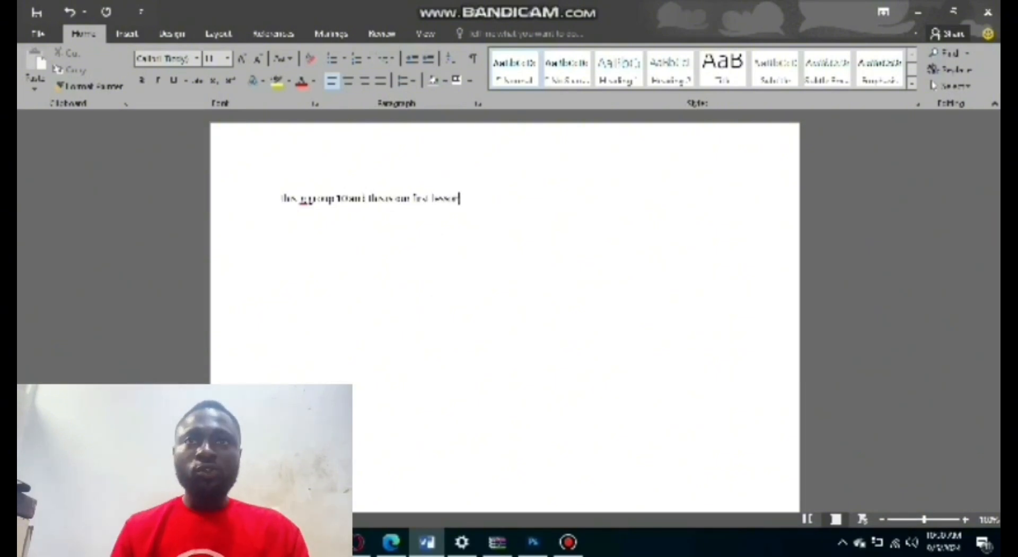
{"action": "type", "text": "."}
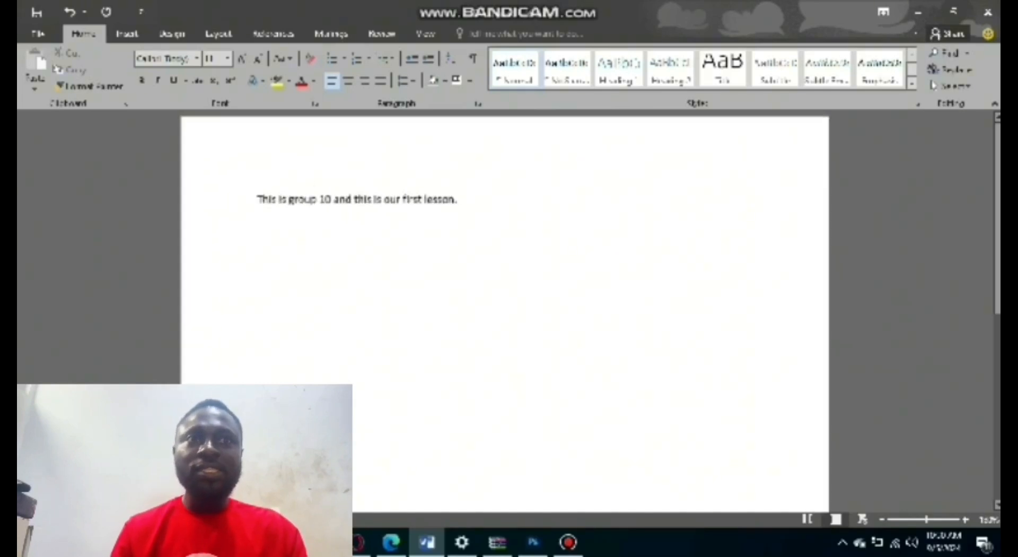
Generate five sample paragraphs of five sentences each below the opening sentence with =rand(5,5).
{"action": "scroll", "coordinate": [341, 218], "scroll_direction": "up", "scroll_amount": 3}
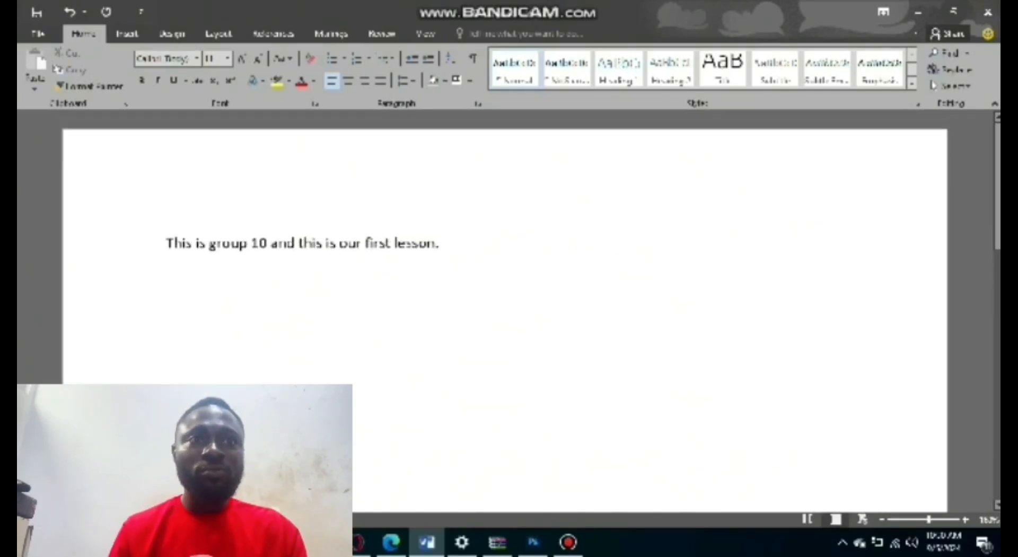
{"action": "scroll", "coordinate": [335, 233], "scroll_direction": "down", "scroll_amount": 1}
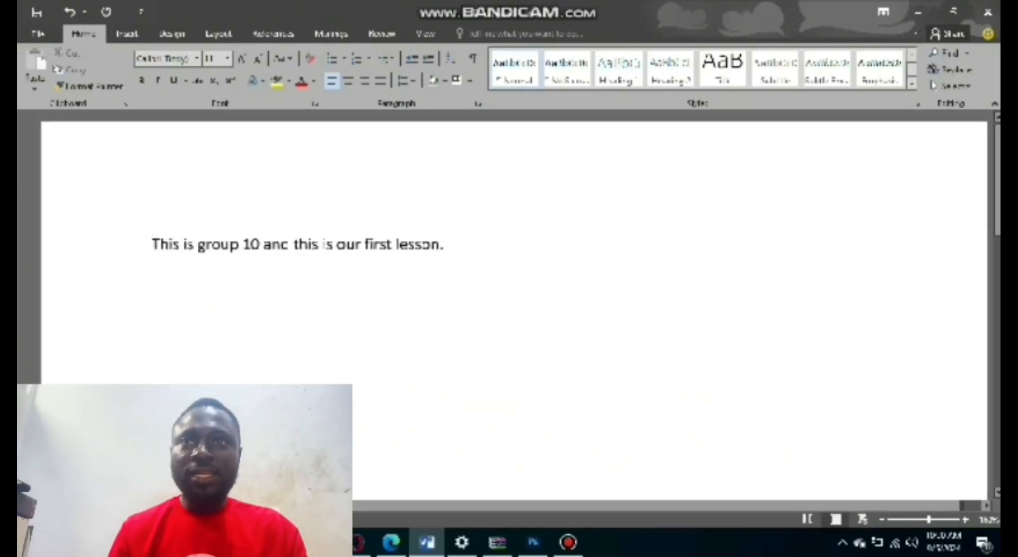
{"action": "scroll", "coordinate": [334, 235], "scroll_direction": "up", "scroll_amount": 1}
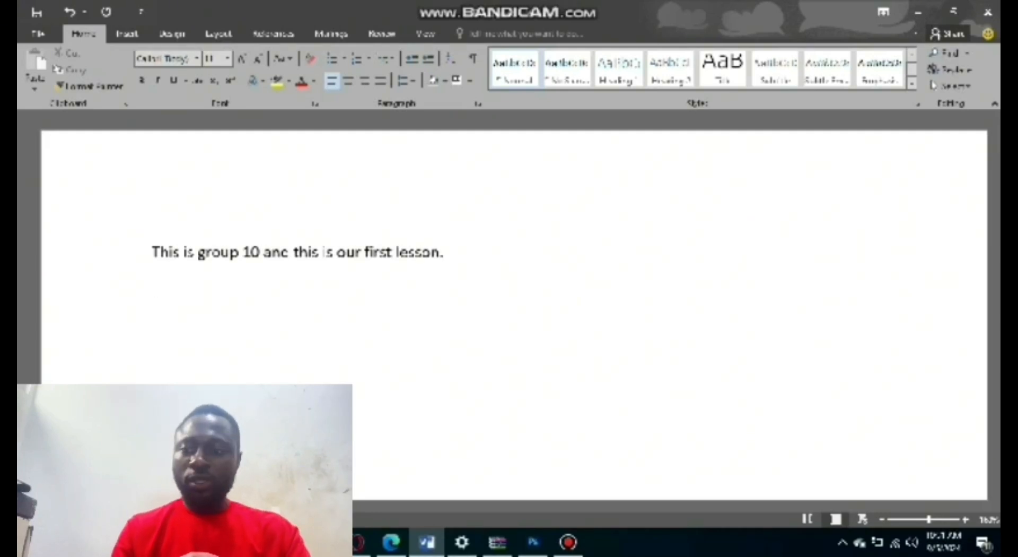
{"action": "type", "text": "="}
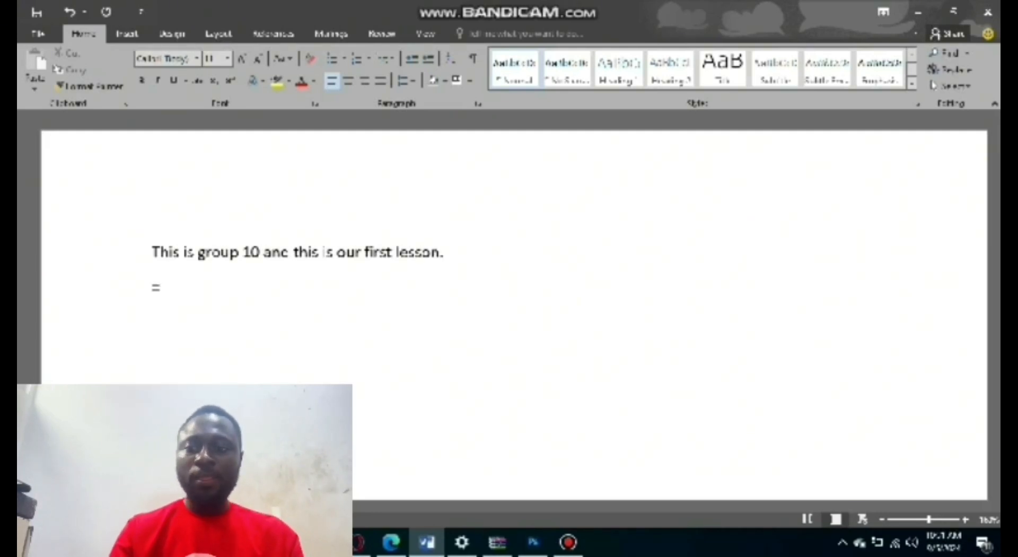
{"action": "type", "text": "rand"}
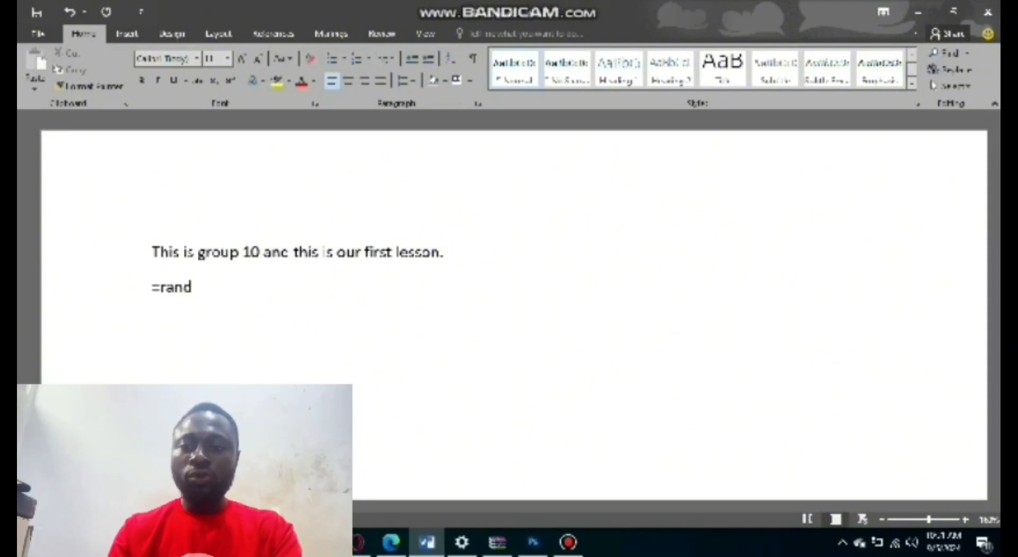
{"action": "type", "text": "("}
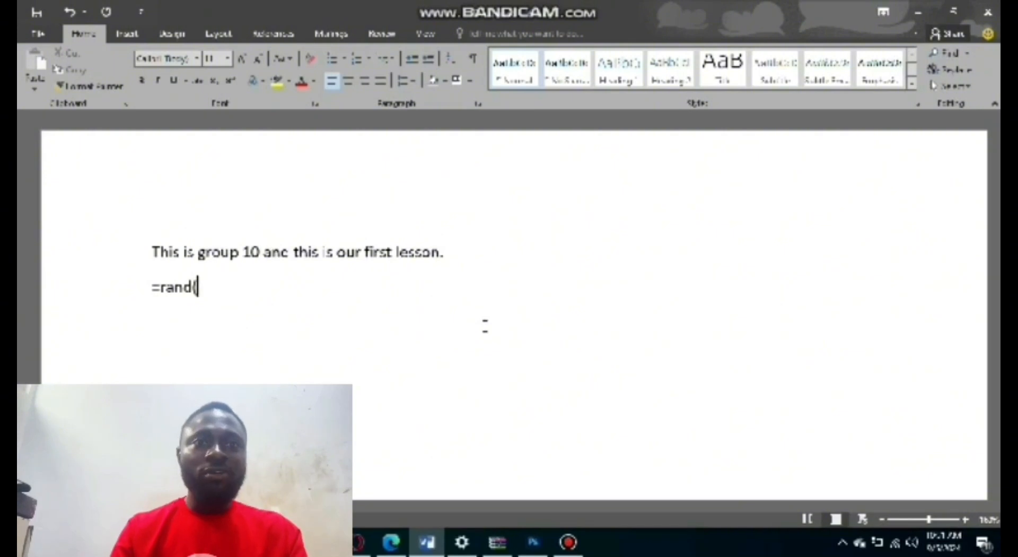
{"action": "type", "text": "5"}
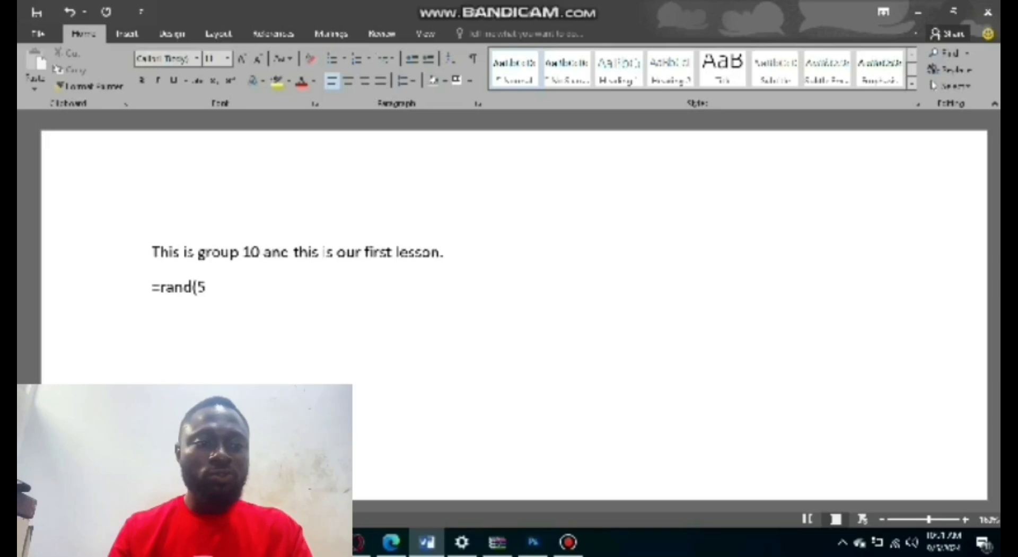
{"action": "type", "text": ",5"}
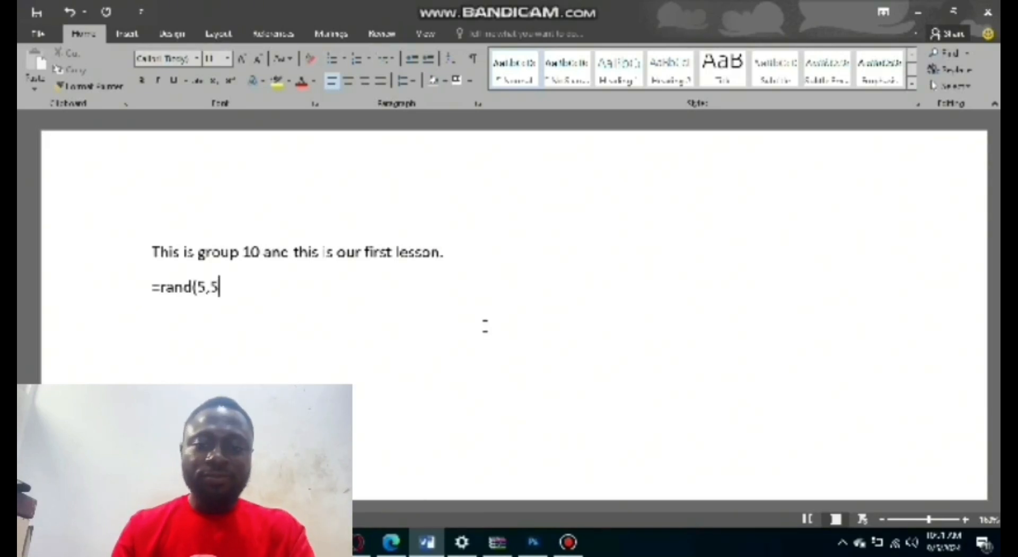
{"action": "type", "text": ")"}
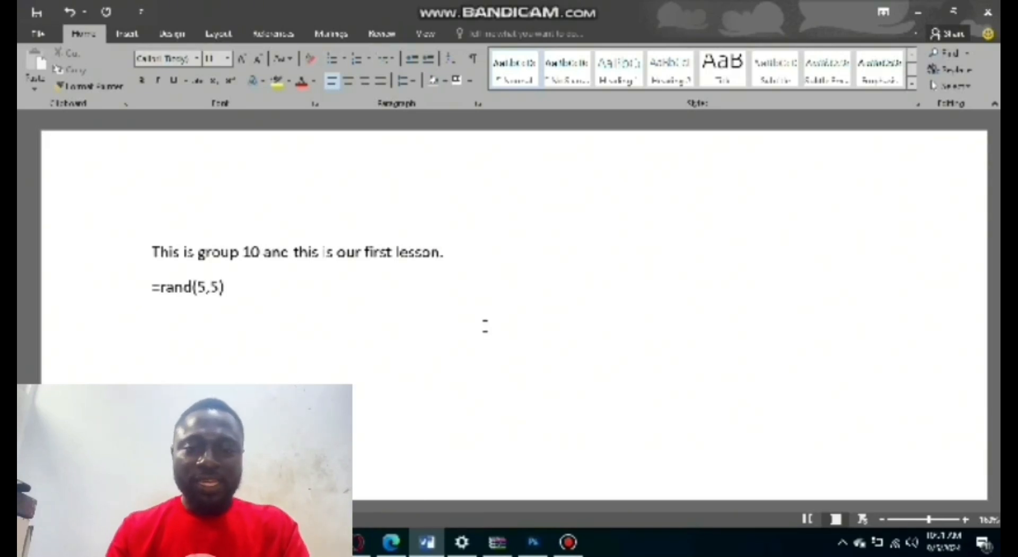
{"action": "key", "text": "Return"}
Look through the generated sample text from the opening sentence downward.
{"action": "scroll", "coordinate": [509, 297], "scroll_direction": "up", "scroll_amount": 2}
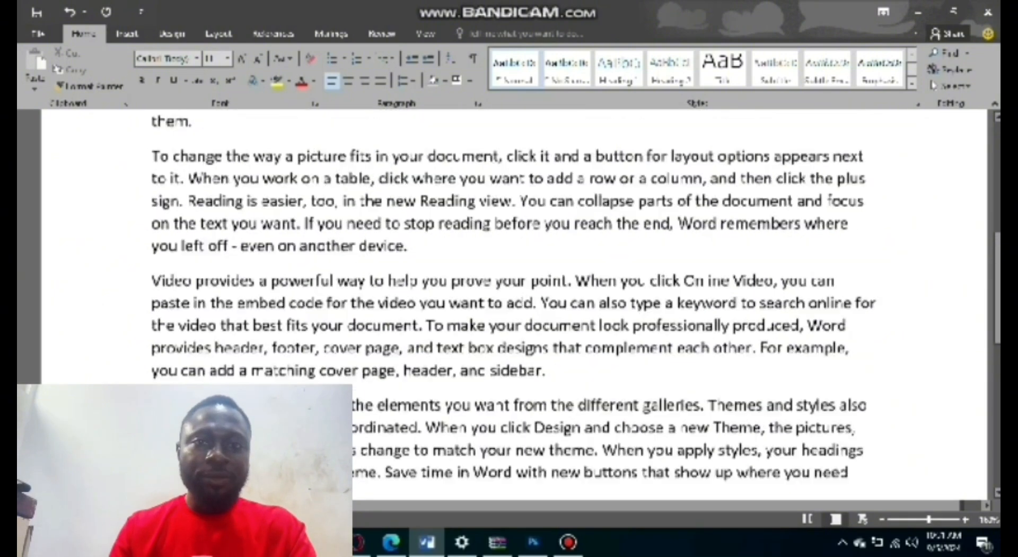
{"action": "scroll", "coordinate": [509, 296], "scroll_direction": "up", "scroll_amount": 6}
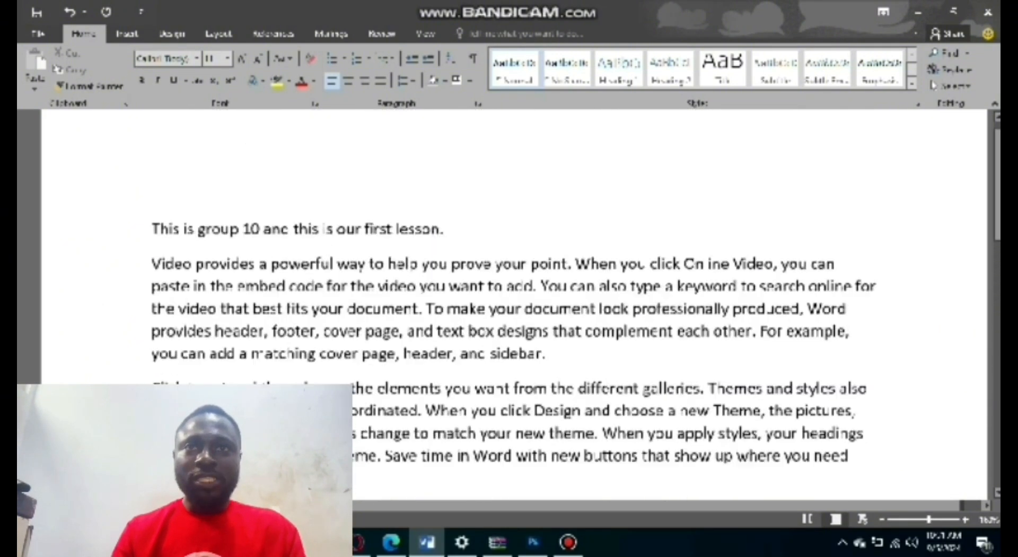
{"action": "scroll", "coordinate": [509, 296], "scroll_direction": "down", "scroll_amount": 2}
{"action": "scroll", "coordinate": [459, 208], "scroll_direction": "down", "scroll_amount": 4}
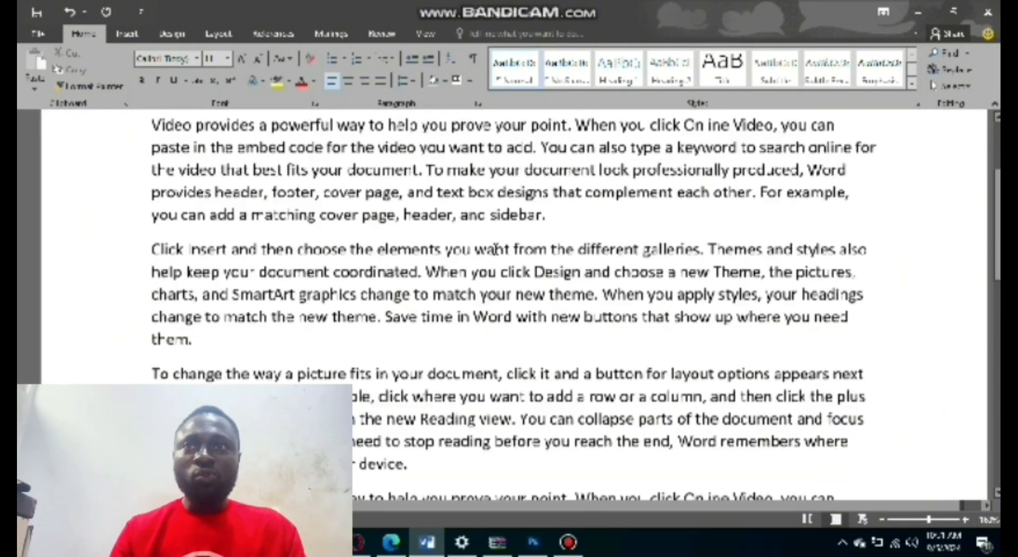
{"action": "scroll", "coordinate": [503, 274], "scroll_direction": "up", "scroll_amount": 2}
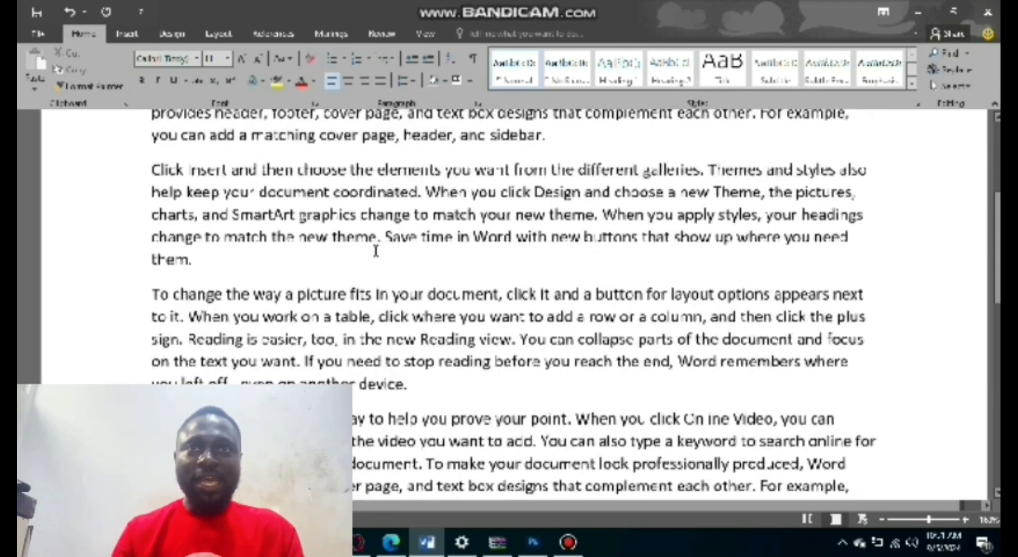
{"action": "scroll", "coordinate": [503, 274], "scroll_direction": "down", "scroll_amount": 2}
{"action": "scroll", "coordinate": [503, 274], "scroll_direction": "up", "scroll_amount": 4}
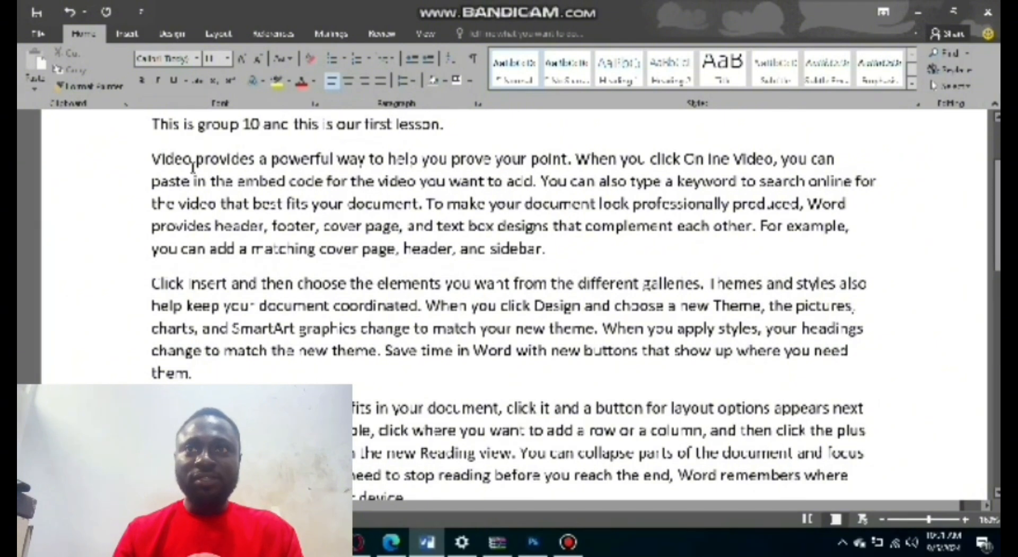
Highlight each of the five generated paragraphs in turn, from the first to the last, to count them.
{"action": "left_click_drag", "start_coordinate": [151, 159], "coordinate": [549, 249]}
{"action": "scroll", "coordinate": [193, 190], "scroll_direction": "down", "scroll_amount": 2}
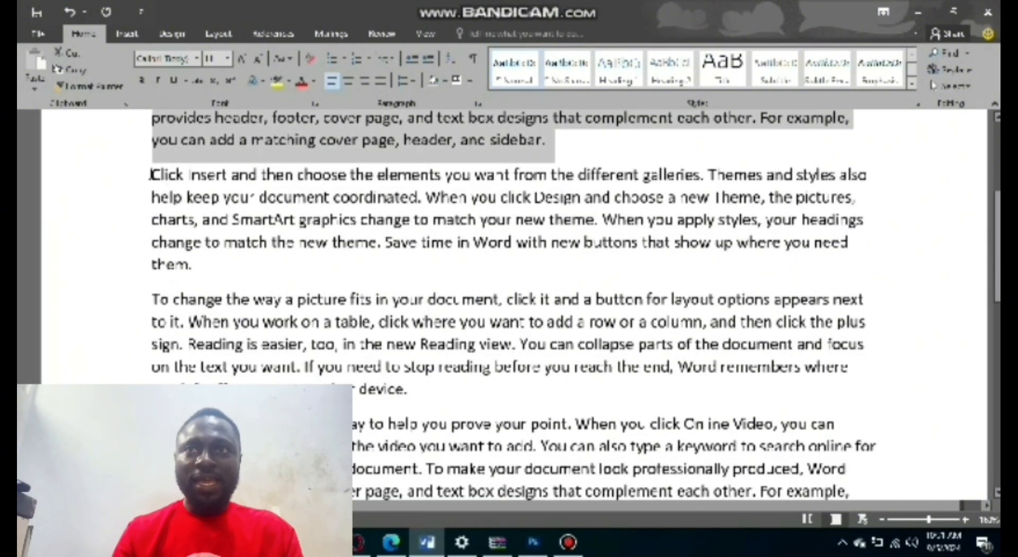
{"action": "left_click_drag", "start_coordinate": [152, 175], "coordinate": [229, 265]}
{"action": "scroll", "coordinate": [232, 260], "scroll_direction": "down", "scroll_amount": 1}
{"action": "scroll", "coordinate": [232, 260], "scroll_direction": "down", "scroll_amount": 1}
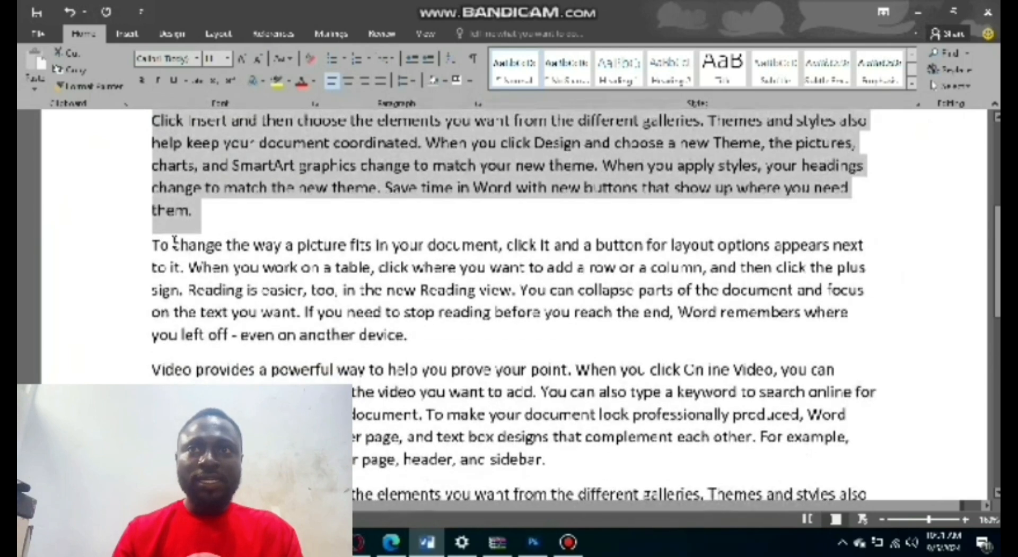
{"action": "left_click_drag", "start_coordinate": [153, 245], "coordinate": [408, 326]}
{"action": "scroll", "coordinate": [408, 326], "scroll_direction": "down", "scroll_amount": 1}
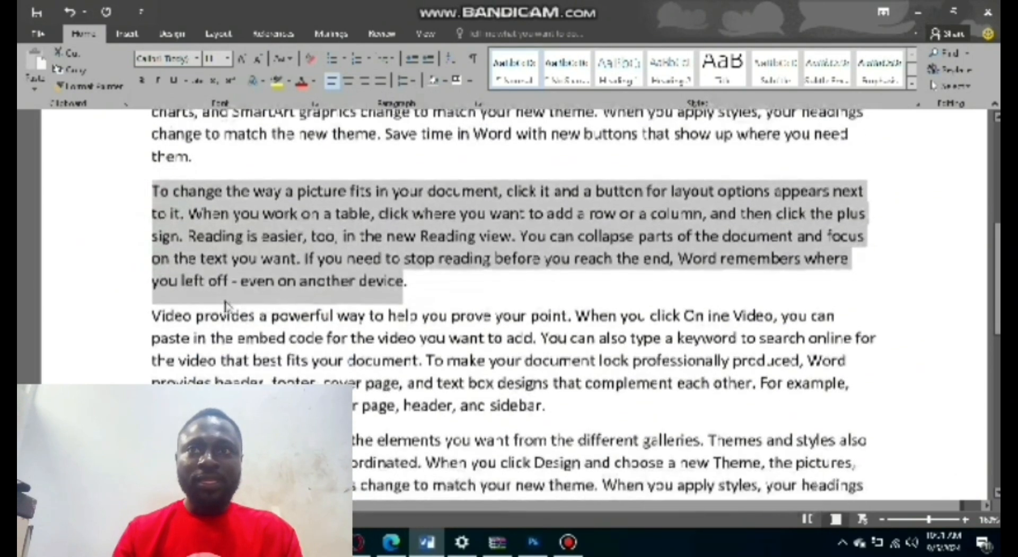
{"action": "left_click_drag", "start_coordinate": [152, 316], "coordinate": [526, 401]}
{"action": "scroll", "coordinate": [526, 402], "scroll_direction": "down", "scroll_amount": 3}
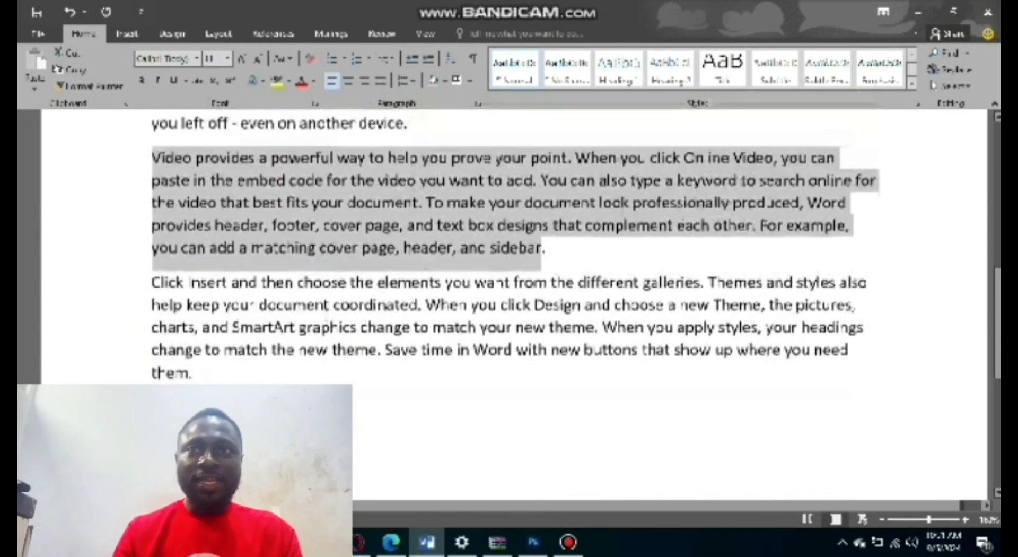
{"action": "left_click_drag", "start_coordinate": [153, 276], "coordinate": [318, 354]}
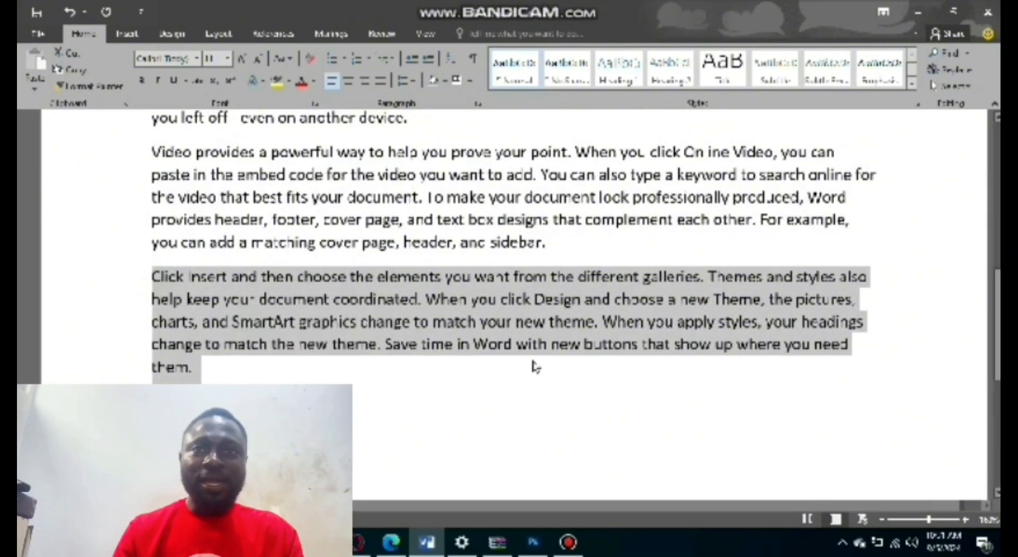
Review the whole text and place the insertion point at the end of the last paragraph, after "them.".
{"action": "scroll", "coordinate": [653, 354], "scroll_direction": "up", "scroll_amount": 1}
{"action": "scroll", "coordinate": [653, 354], "scroll_direction": "up", "scroll_amount": 4}
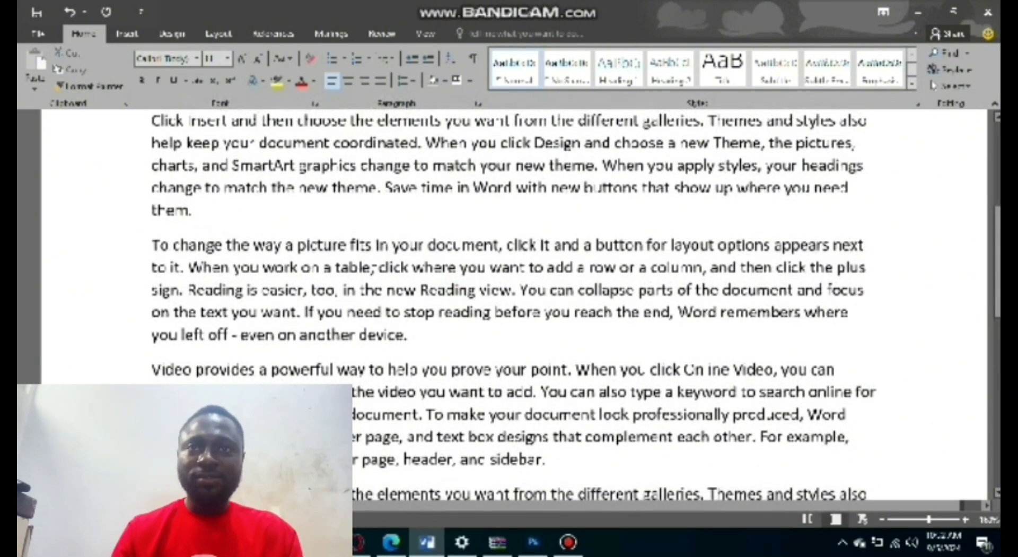
{"action": "scroll", "coordinate": [409, 289], "scroll_direction": "up", "scroll_amount": 5}
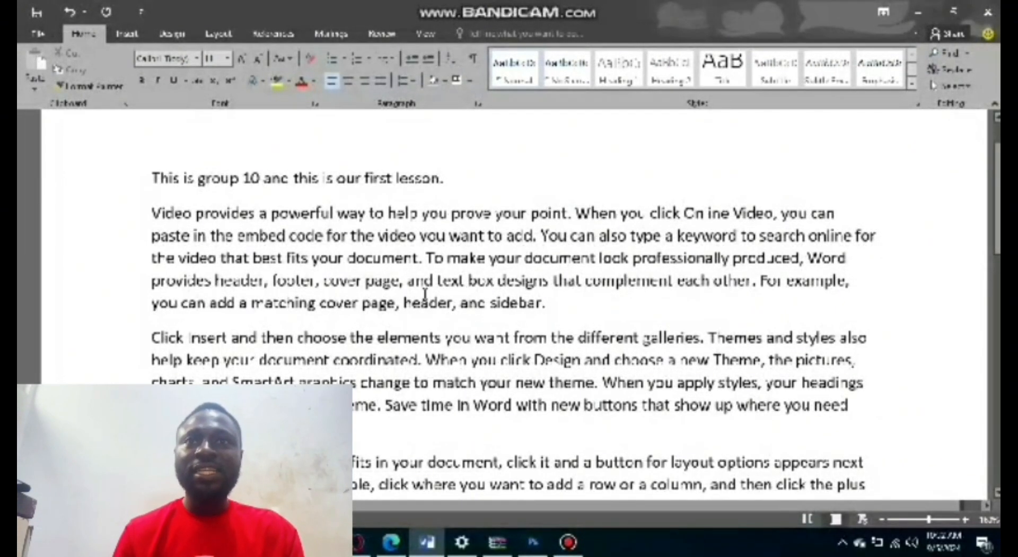
{"action": "scroll", "coordinate": [427, 295], "scroll_direction": "down", "scroll_amount": 7}
{"action": "scroll", "coordinate": [427, 295], "scroll_direction": "down", "scroll_amount": 4}
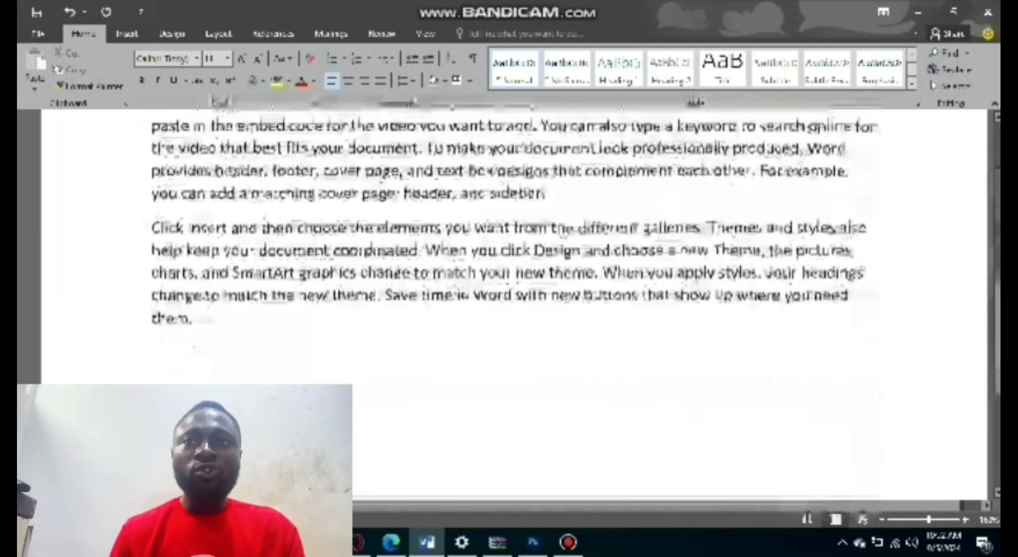
{"action": "left_click", "coordinate": [213, 318]}
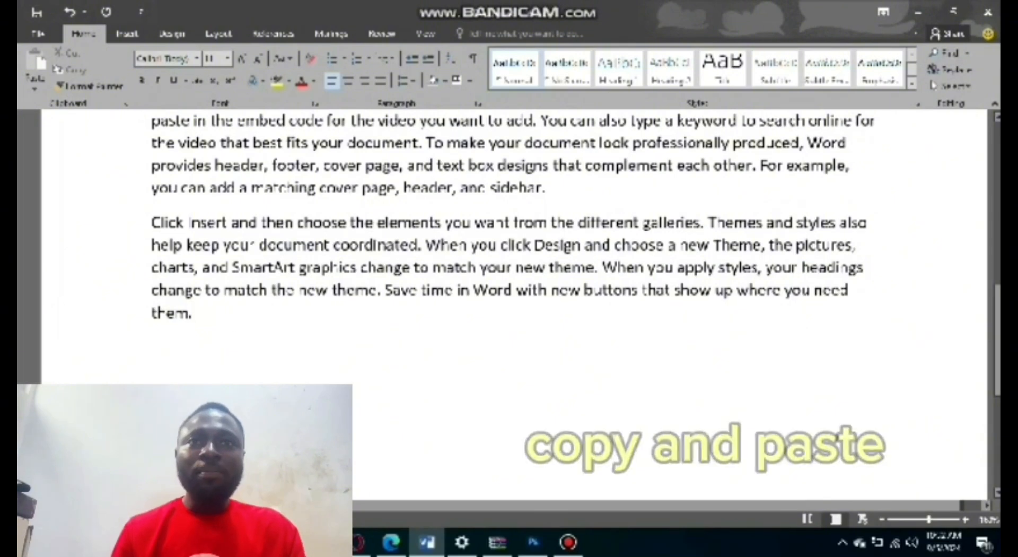
{"action": "scroll", "coordinate": [594, 289], "scroll_direction": "up", "scroll_amount": 3}
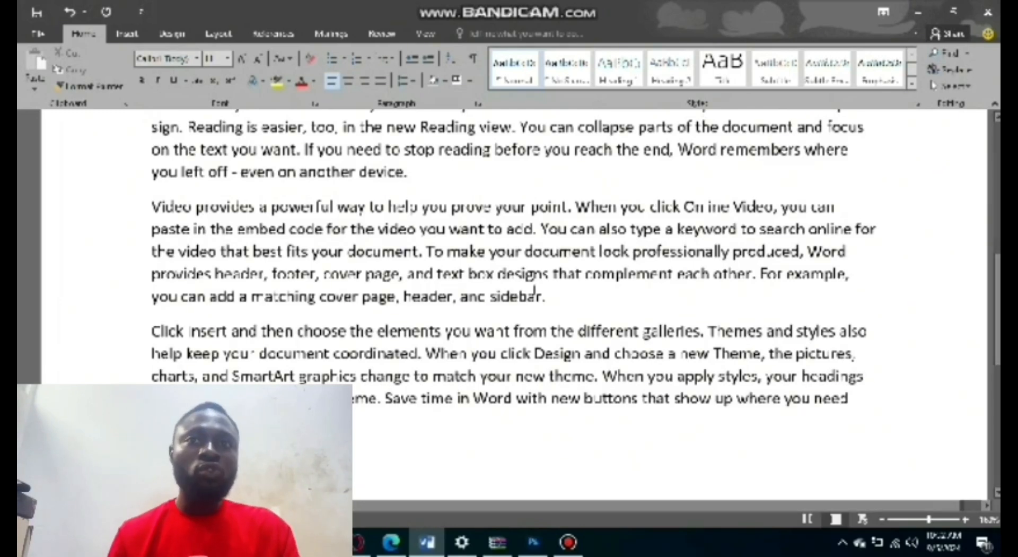
{"action": "scroll", "coordinate": [501, 353], "scroll_direction": "down", "scroll_amount": 1}
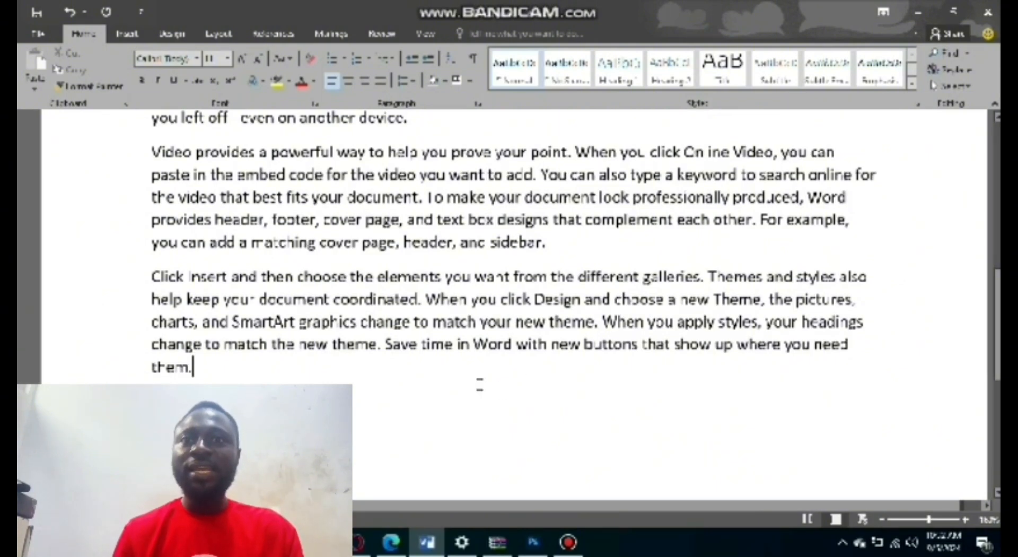
{"action": "scroll", "coordinate": [309, 379], "scroll_direction": "down", "scroll_amount": 1}
{"action": "scroll", "coordinate": [309, 379], "scroll_direction": "down", "scroll_amount": 1}
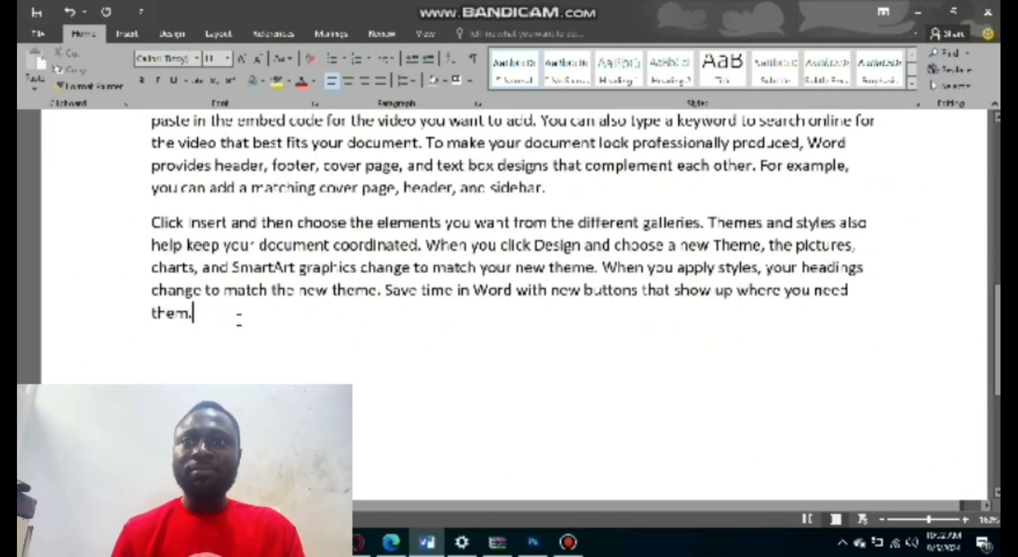
Switch to the Edge browser and copy the introductory paragraph about AAMUSTED, from "The Akenten" through "Business.", on the university home page.
{"action": "scroll", "coordinate": [238, 350], "scroll_direction": "up", "scroll_amount": 1}
{"action": "scroll", "coordinate": [298, 354], "scroll_direction": "down", "scroll_amount": 1}
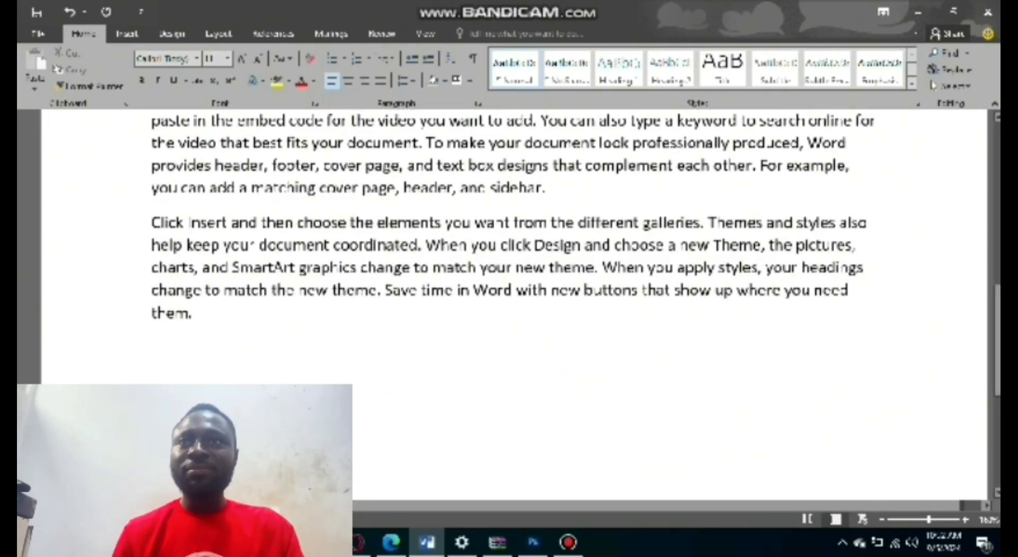
{"action": "key", "text": "alt+Tab"}
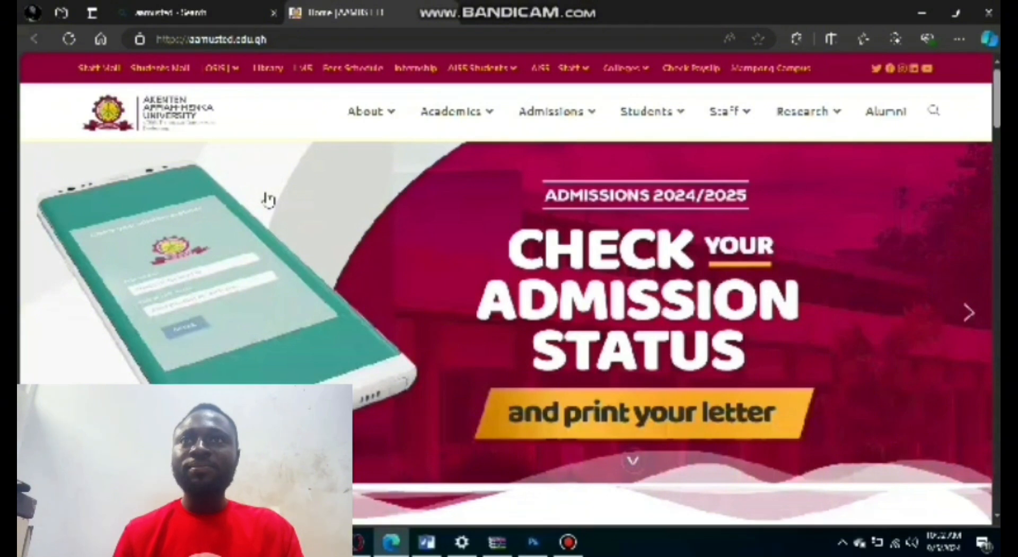
{"action": "scroll", "coordinate": [265, 217], "scroll_direction": "down", "scroll_amount": 5}
{"action": "scroll", "coordinate": [174, 233], "scroll_direction": "down", "scroll_amount": 1}
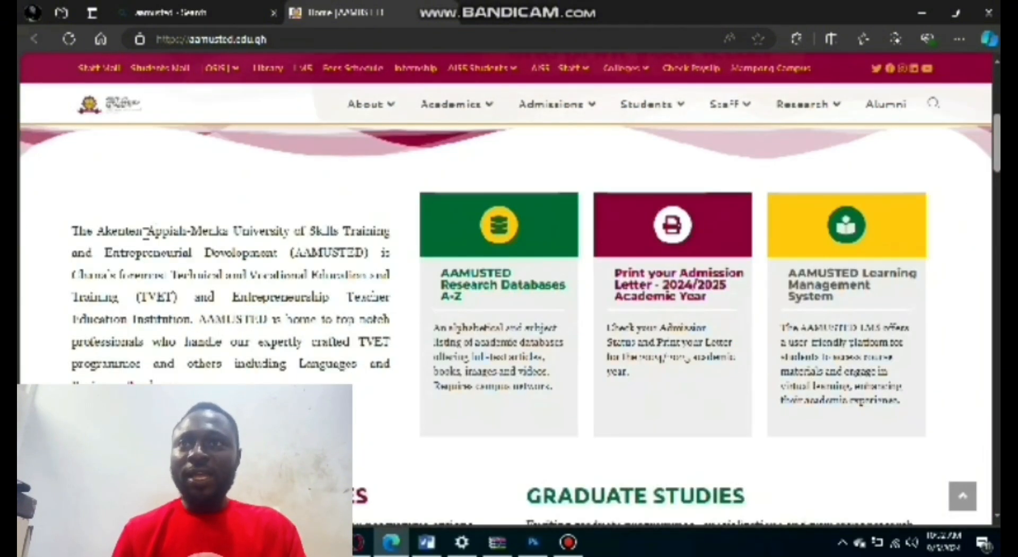
{"action": "scroll", "coordinate": [146, 233], "scroll_direction": "down", "scroll_amount": 1}
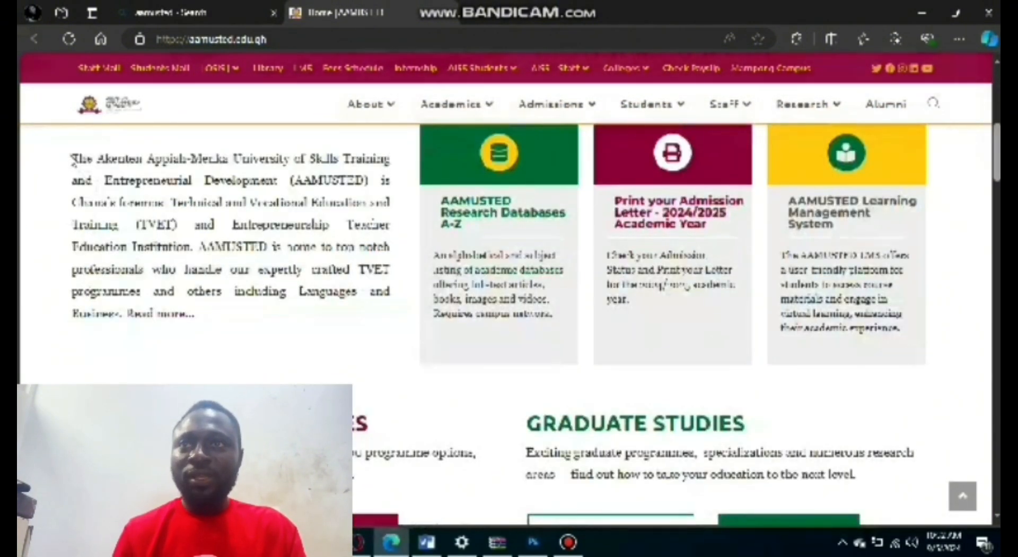
{"action": "left_click_drag", "start_coordinate": [71, 157], "coordinate": [133, 314]}
{"action": "right_click", "coordinate": [194, 192]}
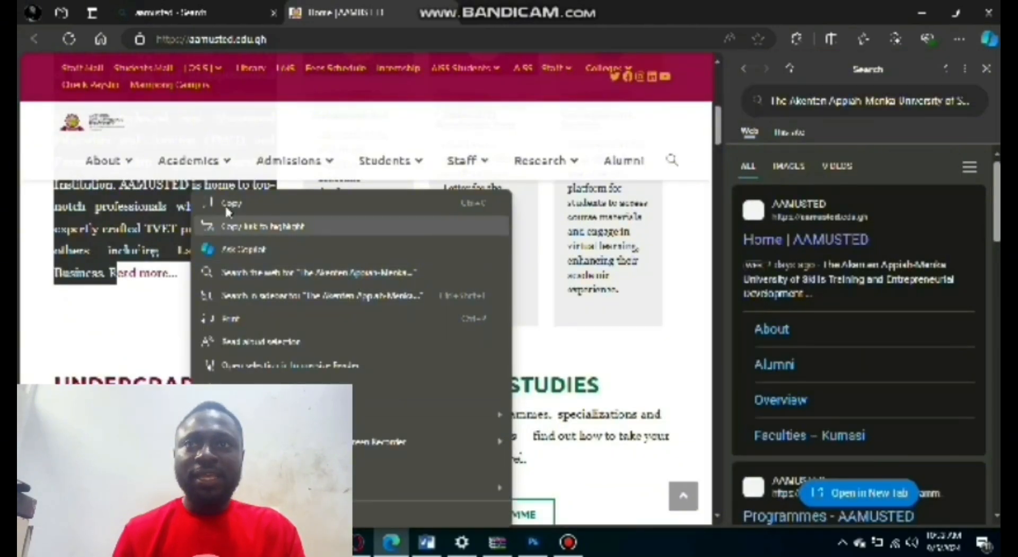
{"action": "left_click", "coordinate": [225, 203]}
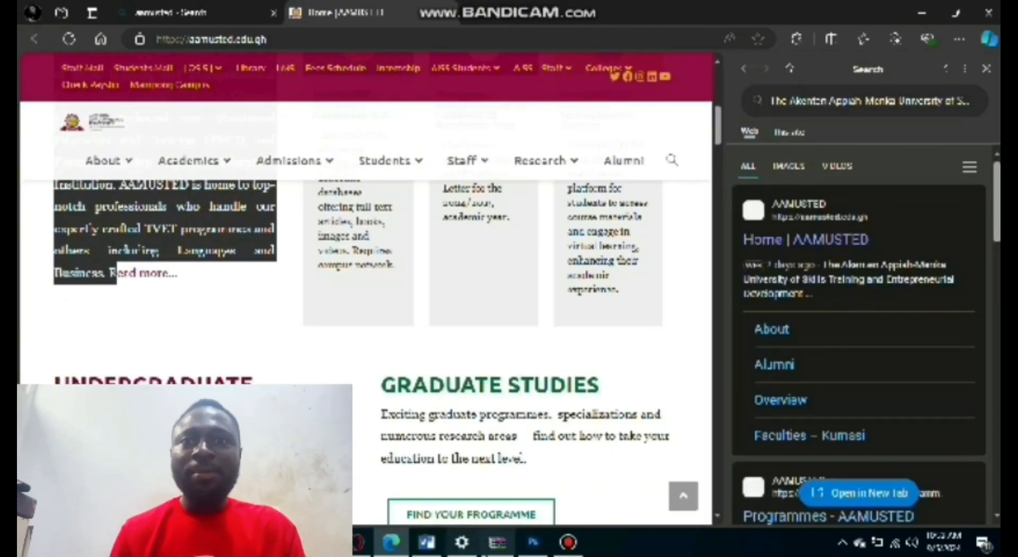
Switch back to Word and paste the copied university paragraph below the last sample paragraph.
{"action": "left_click", "coordinate": [428, 541]}
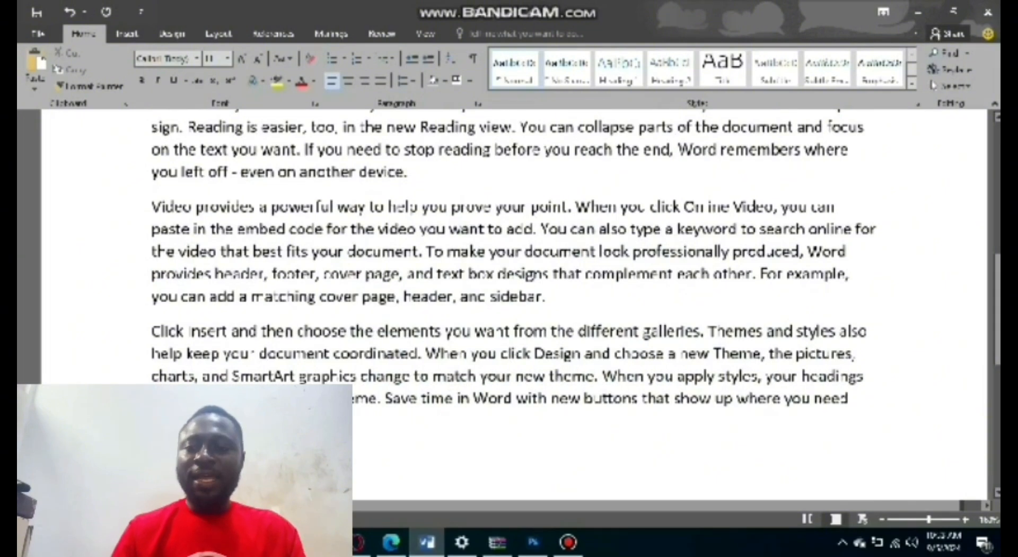
{"action": "scroll", "coordinate": [575, 257], "scroll_direction": "down", "scroll_amount": 1}
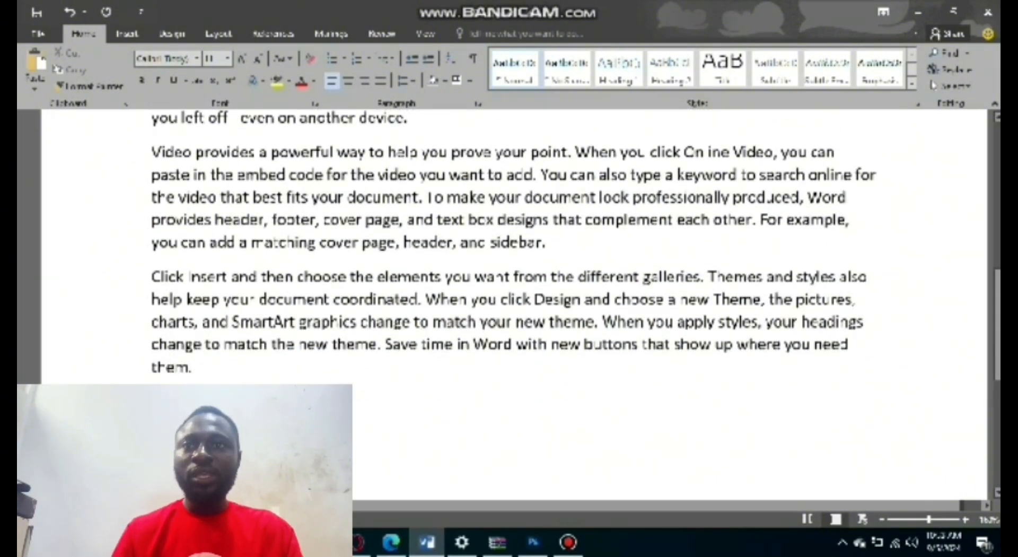
{"action": "right_click", "coordinate": [157, 201]}
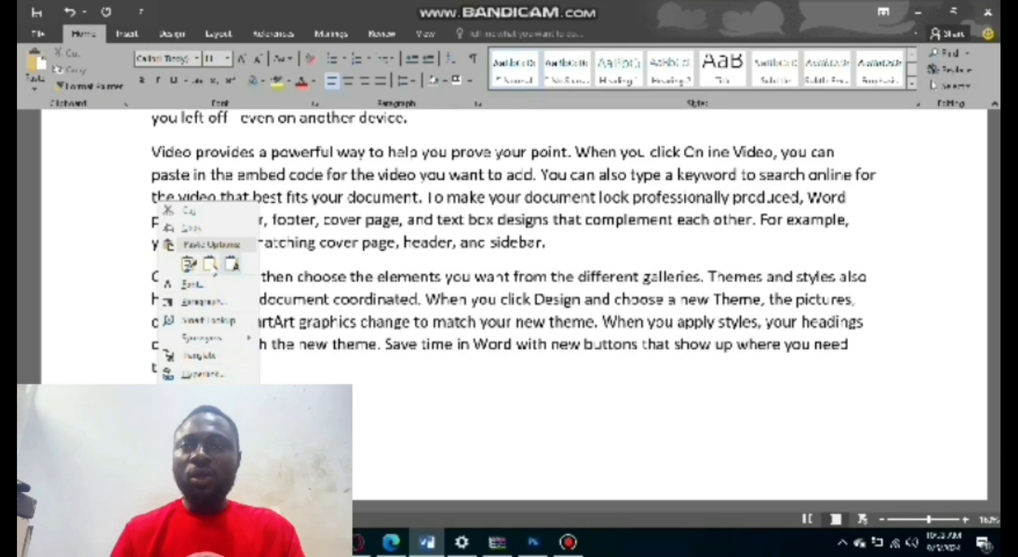
{"action": "left_click", "coordinate": [363, 395]}
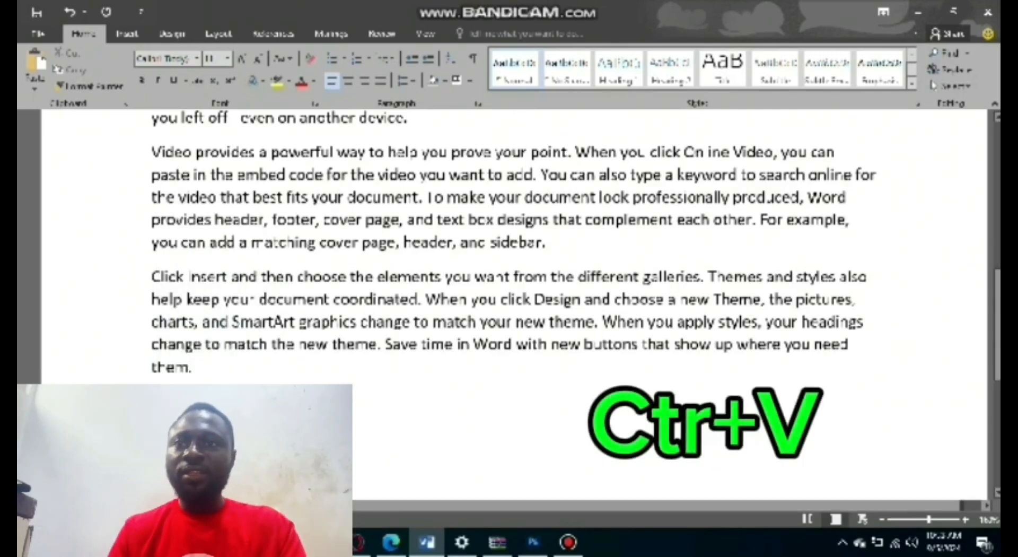
{"action": "key", "text": "ctrl+v"}
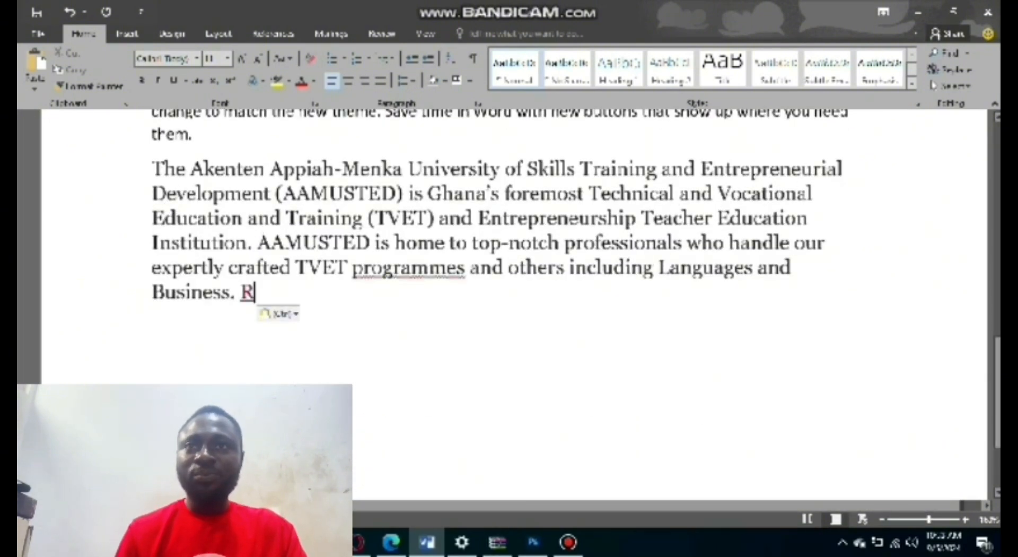
Delete the stray linked "R" after "Business." at the end of the pasted paragraph.
{"action": "scroll", "coordinate": [256, 272], "scroll_direction": "up", "scroll_amount": 1}
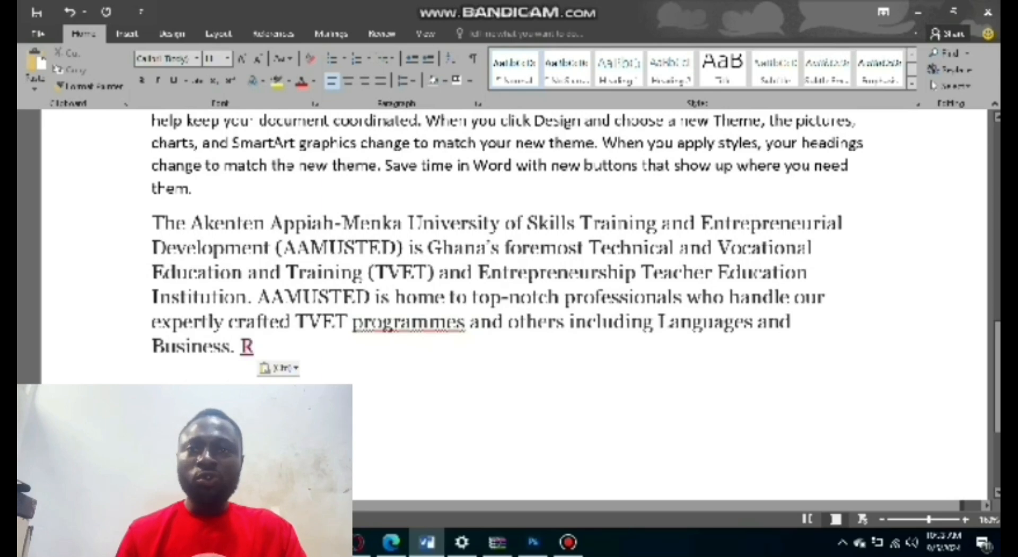
{"action": "key", "text": "BackSpace"}
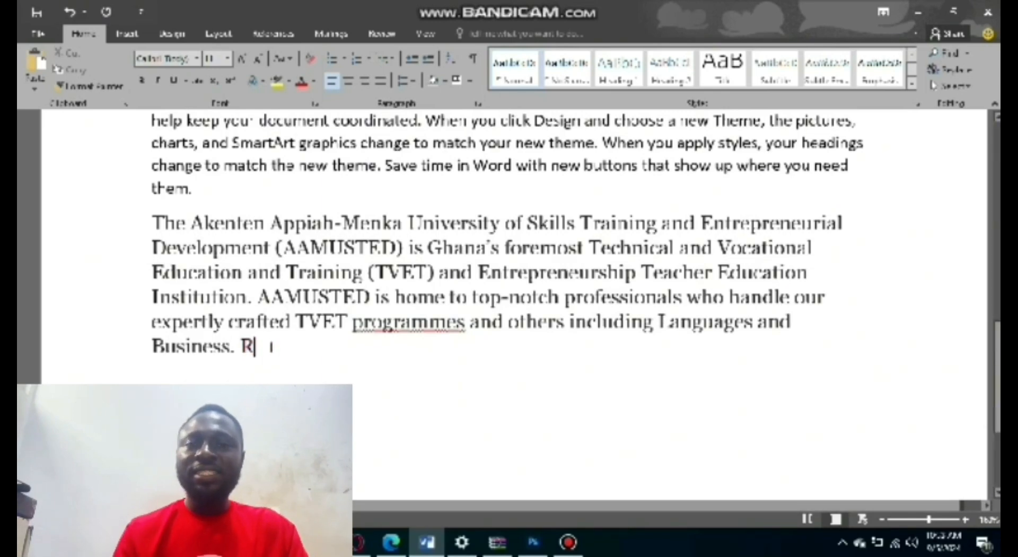
{"action": "key", "text": "BackSpace"}
Insert "My name is" followed by the presenter's first name after "prove your point." in the fourth sample paragraph.
{"action": "scroll", "coordinate": [371, 324], "scroll_direction": "up", "scroll_amount": 6}
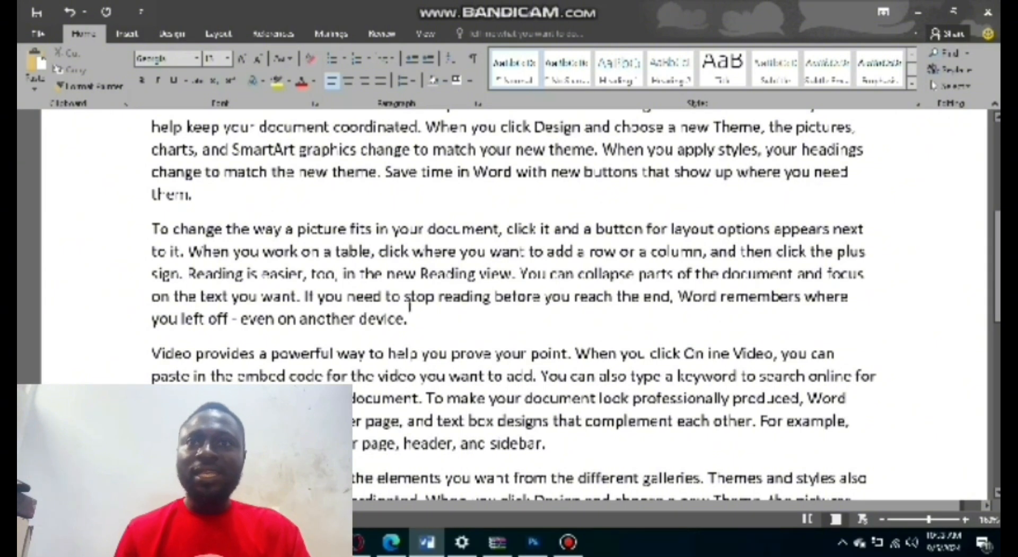
{"action": "scroll", "coordinate": [593, 288], "scroll_direction": "down", "scroll_amount": 2}
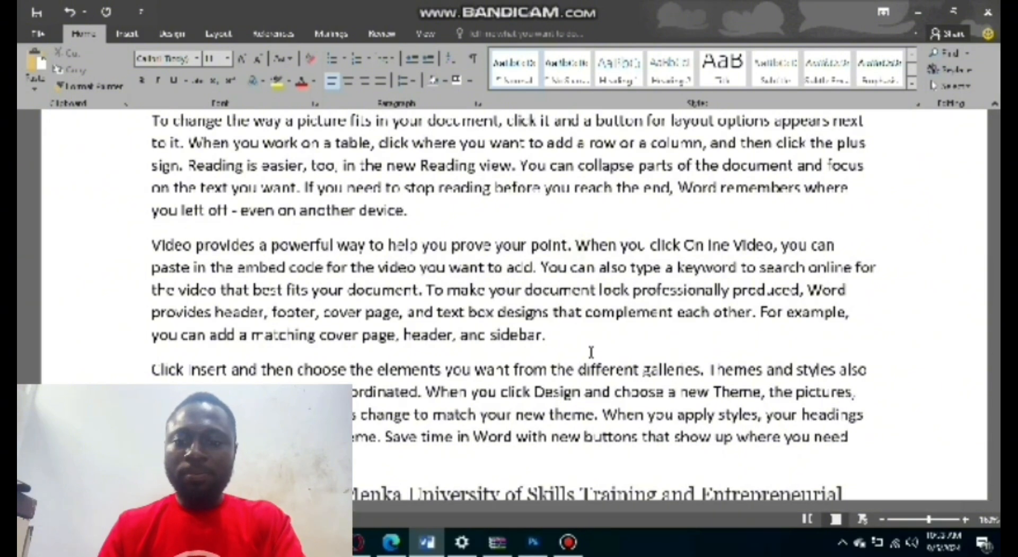
{"action": "type", "text": "My na"}
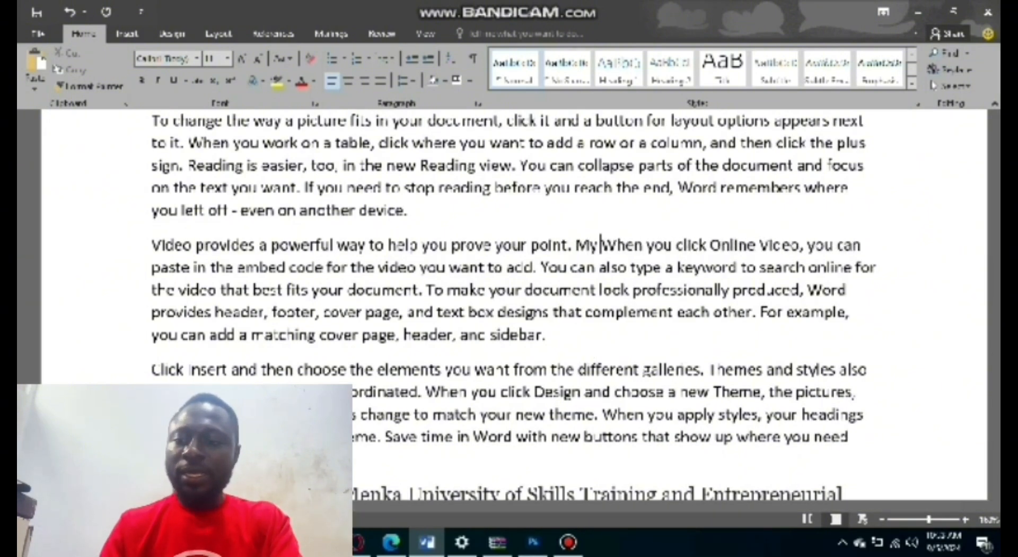
{"action": "type", "text": "me Is "}
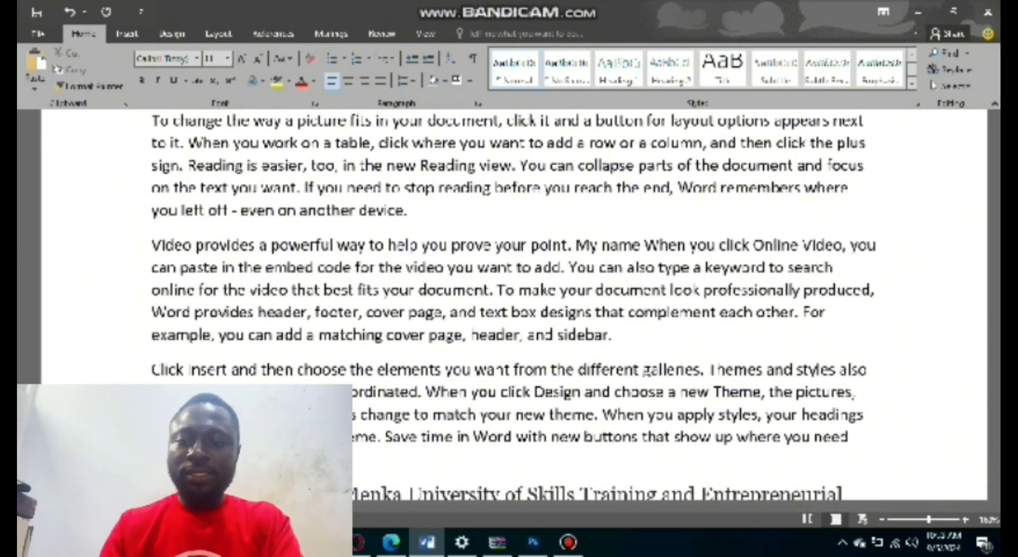
{"action": "type", "text": "JOSe"}
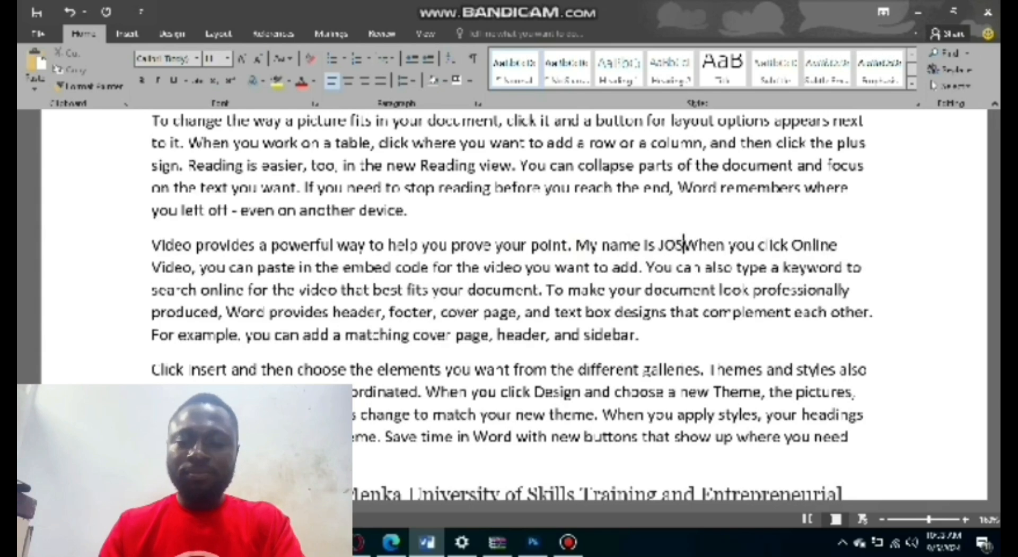
{"action": "key", "text": "BackSpace"}
{"action": "key", "text": "BackSpace"}
{"action": "key", "text": "BackSpace"}
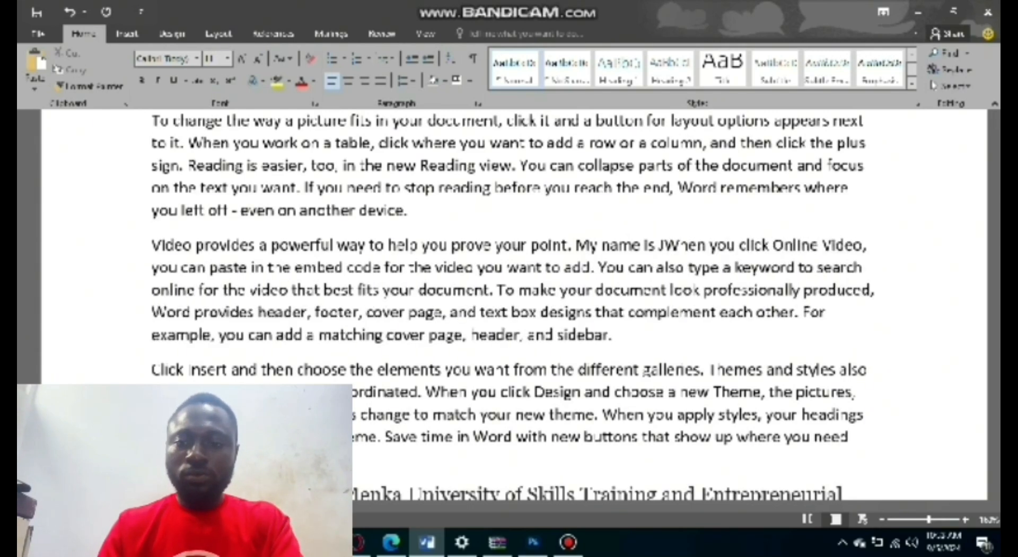
{"action": "type", "text": "osp"}
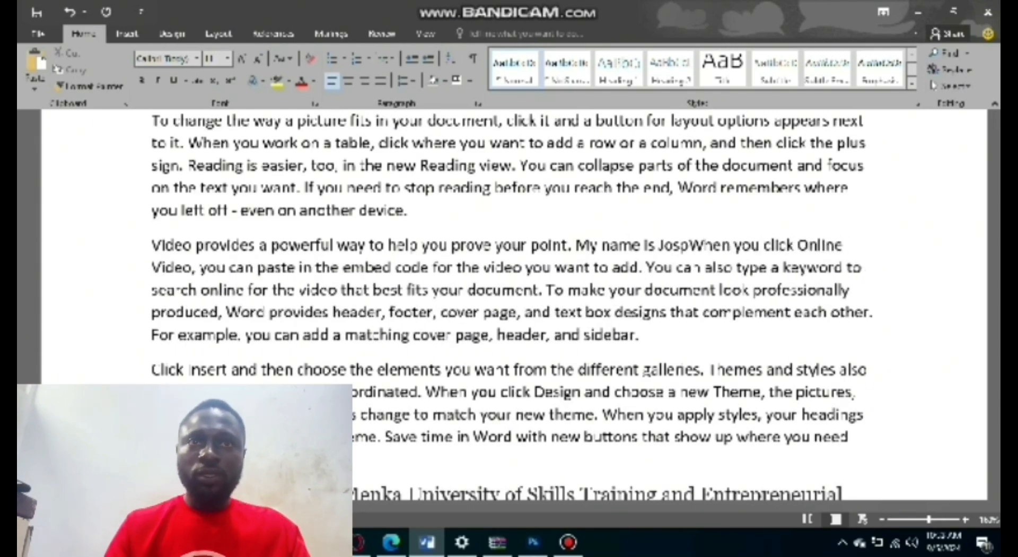
{"action": "type", "text": "h"}
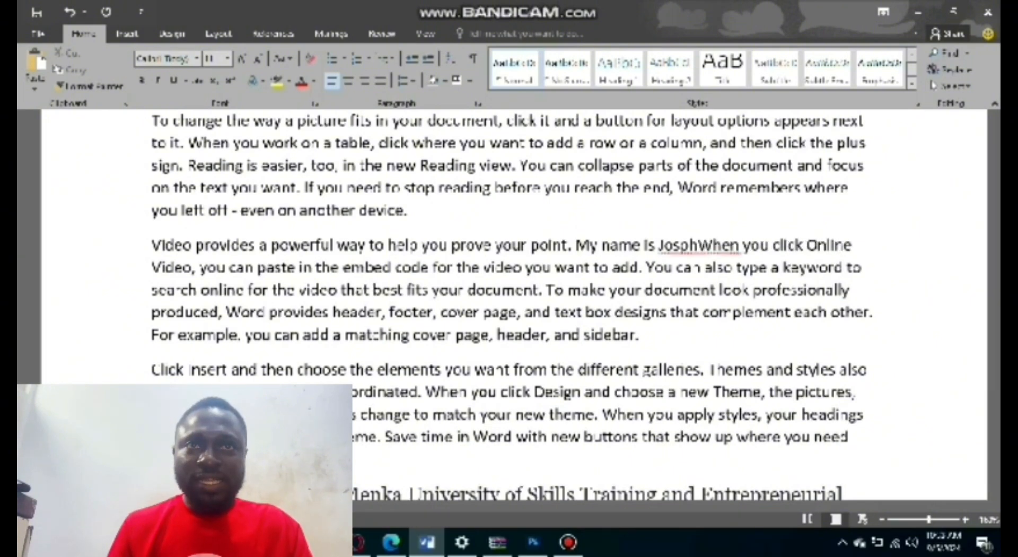
{"action": "key", "text": "BackSpace"}
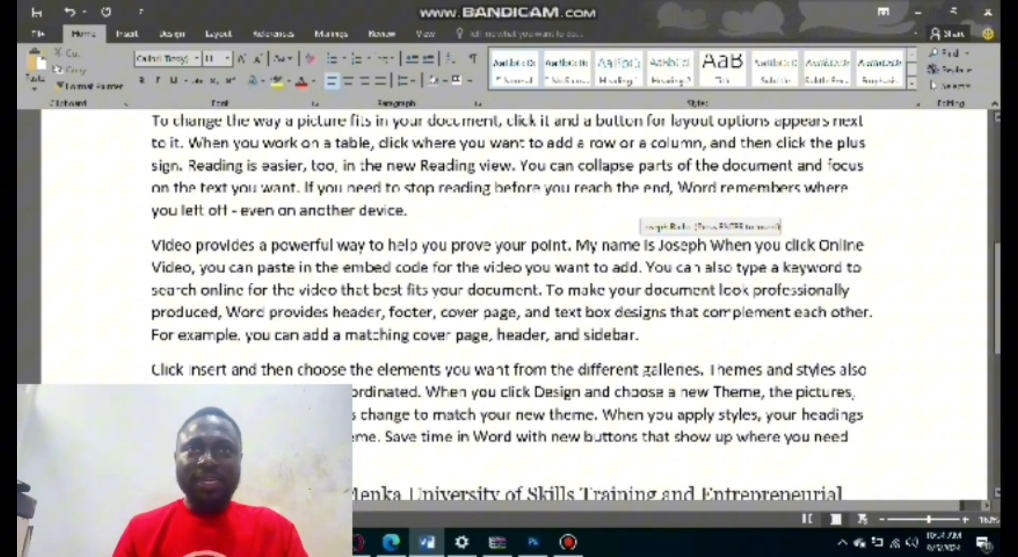
Select the inserted name sentence in the fourth paragraph and look over the text up to the opening sentence.
{"action": "left_click", "coordinate": [578, 244]}
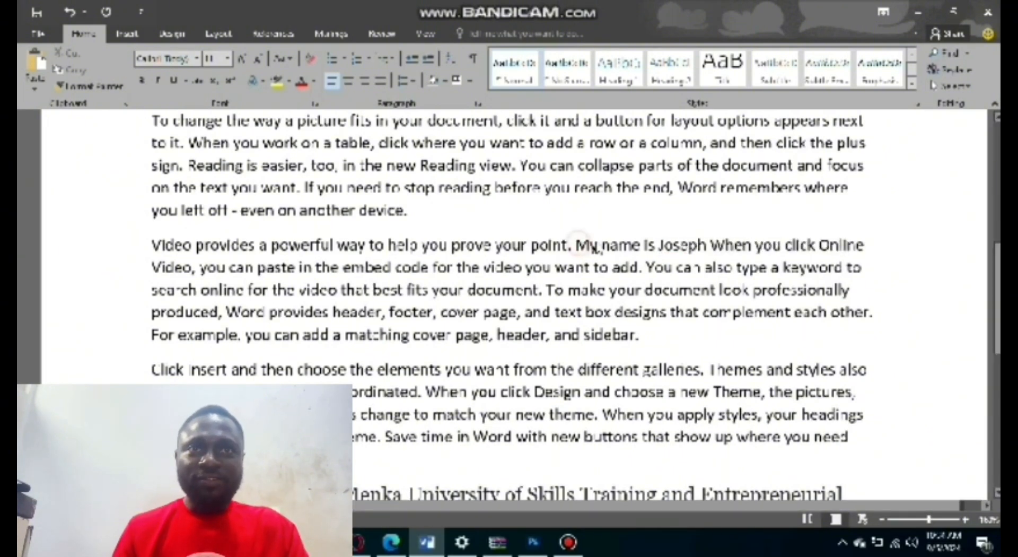
{"action": "left_click_drag", "start_coordinate": [594, 247], "coordinate": [709, 249]}
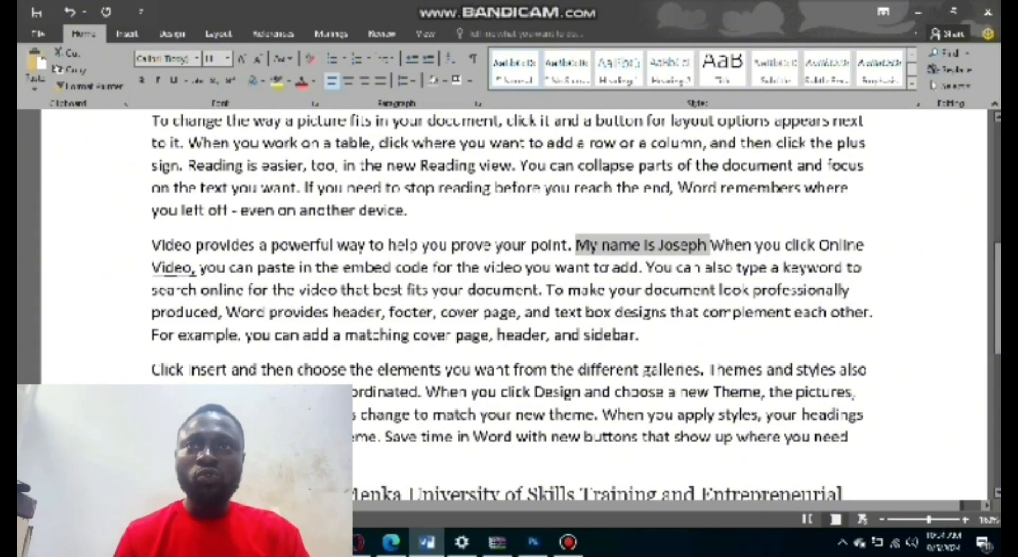
{"action": "scroll", "coordinate": [509, 305], "scroll_direction": "down", "scroll_amount": 2}
{"action": "scroll", "coordinate": [509, 305], "scroll_direction": "up", "scroll_amount": 4}
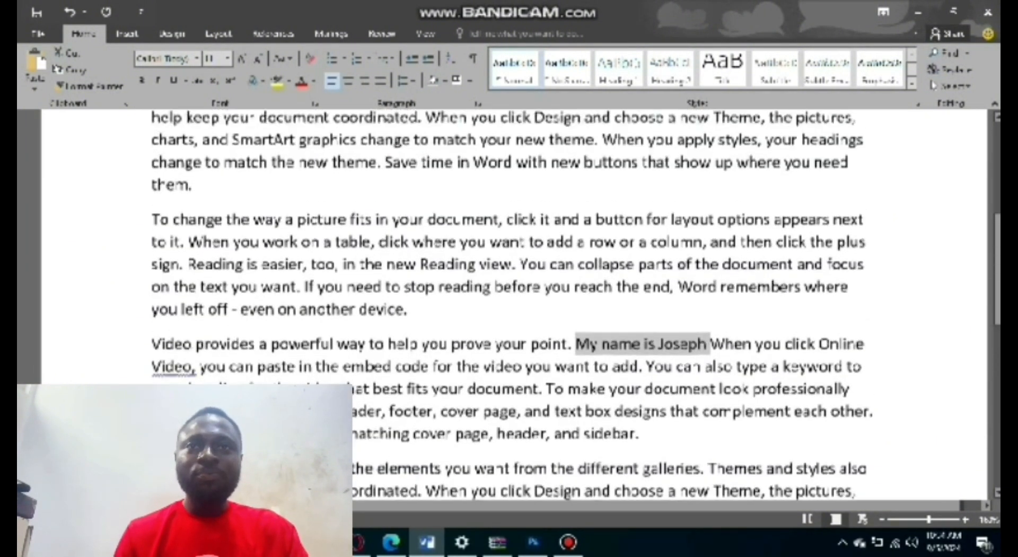
{"action": "scroll", "coordinate": [509, 304], "scroll_direction": "up", "scroll_amount": 3}
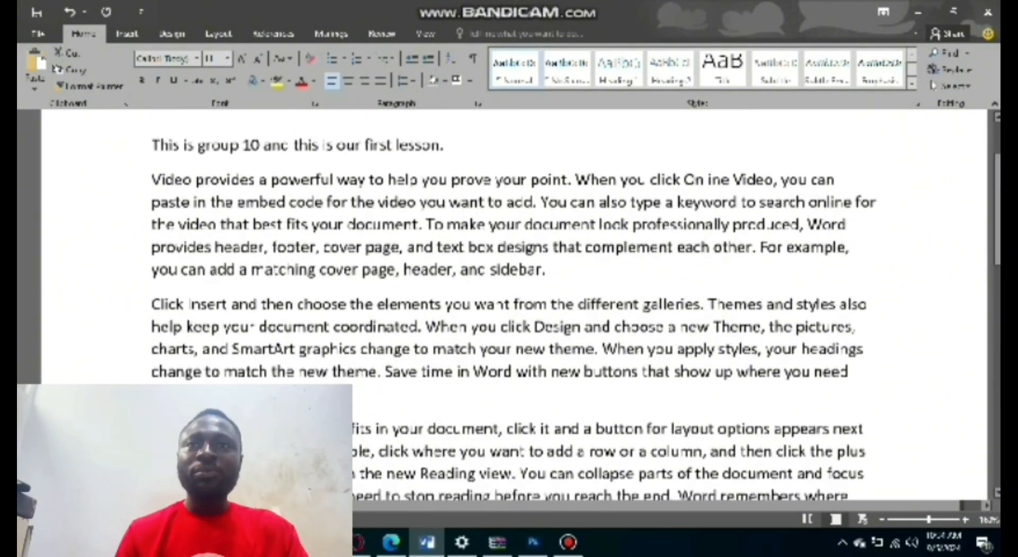
{"action": "scroll", "coordinate": [509, 305], "scroll_direction": "down", "scroll_amount": 2}
{"action": "scroll", "coordinate": [509, 305], "scroll_direction": "up", "scroll_amount": 2}
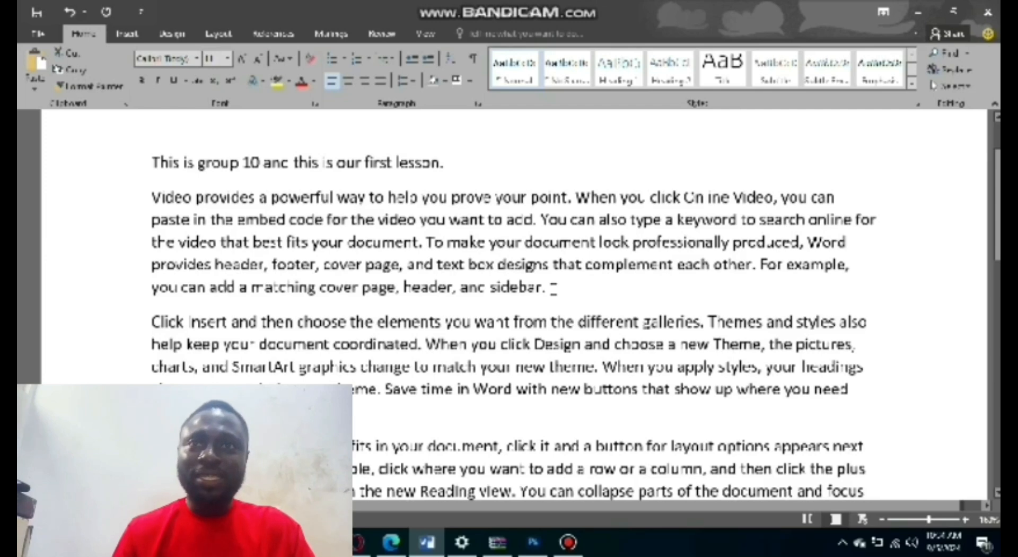
{"action": "scroll", "coordinate": [554, 288], "scroll_direction": "down", "scroll_amount": 2}
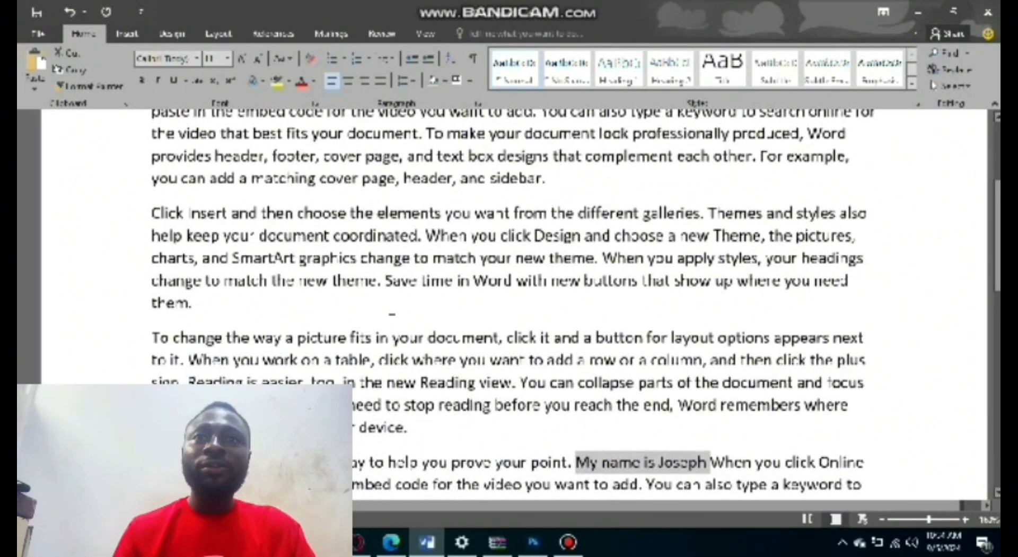
{"action": "scroll", "coordinate": [553, 288], "scroll_direction": "up", "scroll_amount": 3}
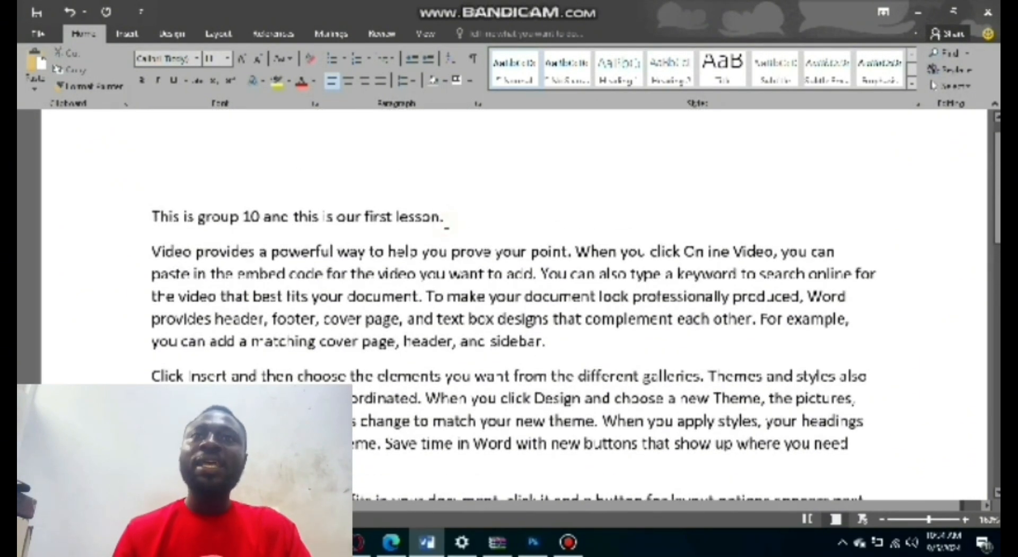
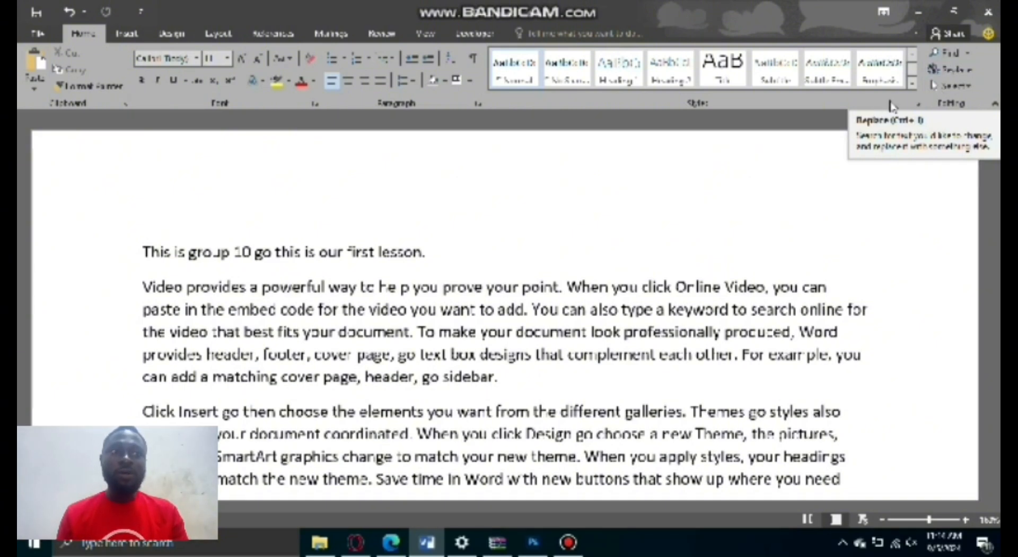
Select the word "go" in the opening line and search the document for it.
{"action": "scroll", "coordinate": [504, 318], "scroll_direction": "down", "scroll_amount": 1}
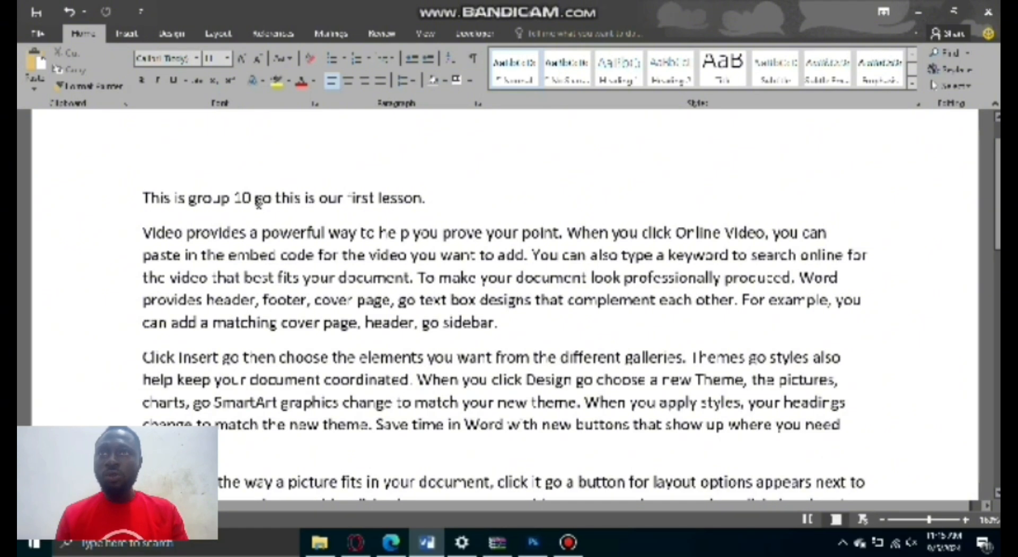
{"action": "left_click_drag", "start_coordinate": [256, 199], "coordinate": [272, 202]}
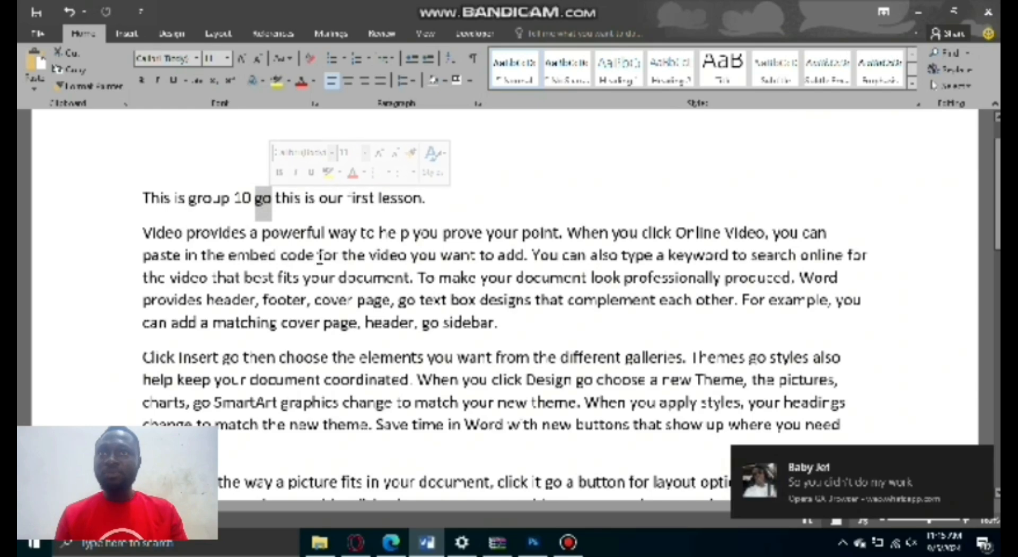
{"action": "scroll", "coordinate": [295, 223], "scroll_direction": "down", "scroll_amount": 1}
{"action": "scroll", "coordinate": [295, 224], "scroll_direction": "down", "scroll_amount": 10}
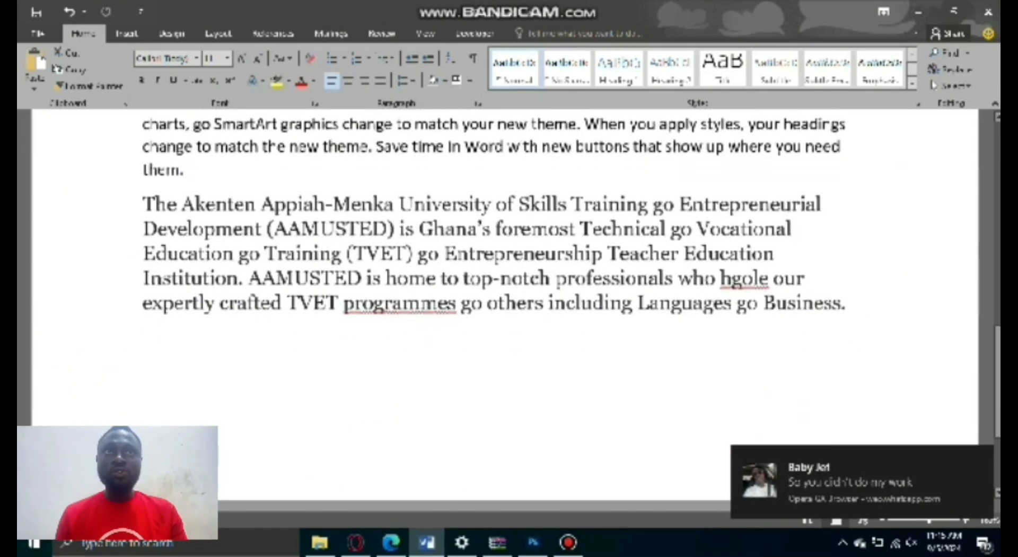
{"action": "scroll", "coordinate": [295, 224], "scroll_direction": "up", "scroll_amount": 4}
{"action": "scroll", "coordinate": [504, 297], "scroll_direction": "up", "scroll_amount": 5}
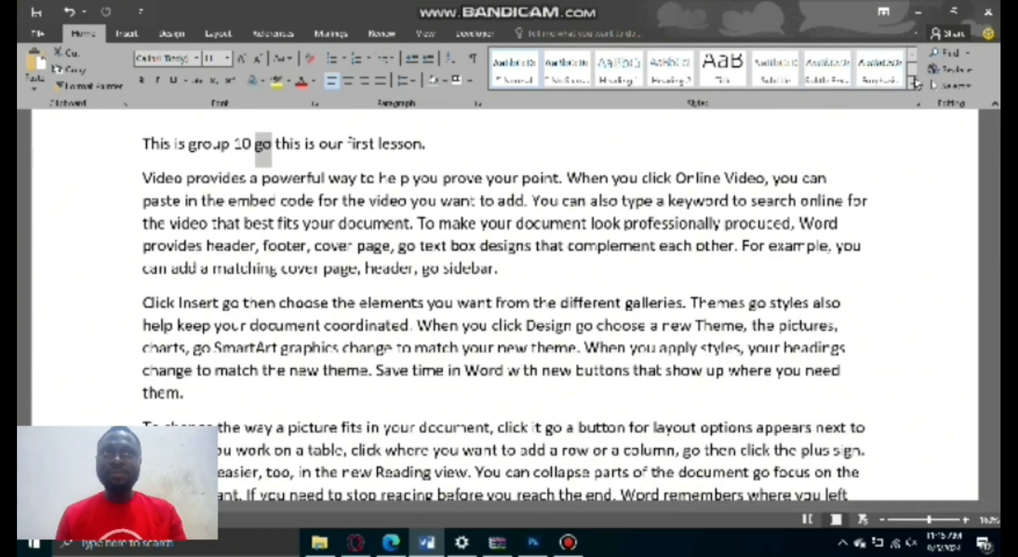
{"action": "left_click", "coordinate": [947, 58]}
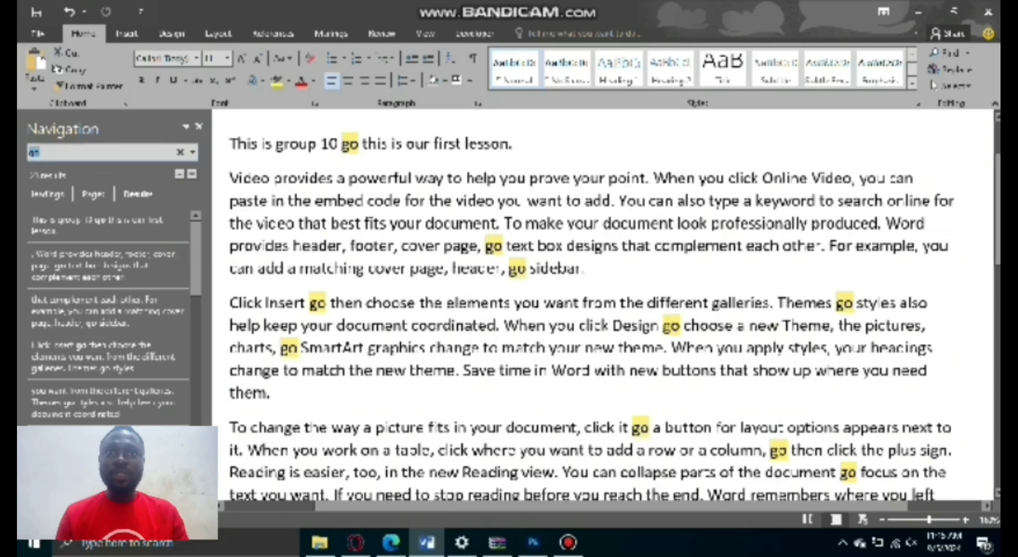
Look through the highlighted "go" matches in the document and in the list of search results.
{"action": "scroll", "coordinate": [528, 252], "scroll_direction": "down", "scroll_amount": 5}
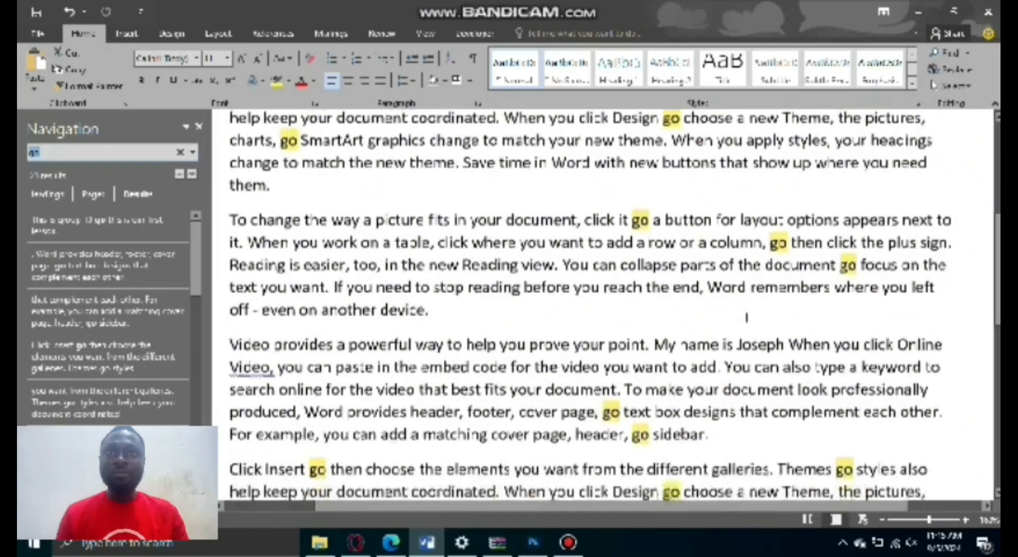
{"action": "scroll", "coordinate": [610, 307], "scroll_direction": "down", "scroll_amount": 3}
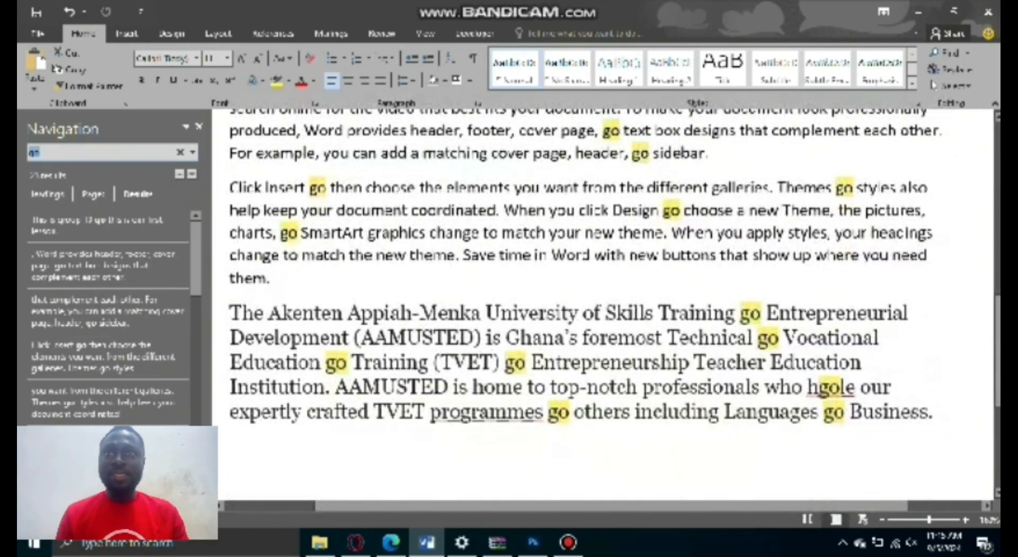
{"action": "scroll", "coordinate": [446, 366], "scroll_direction": "up", "scroll_amount": 5}
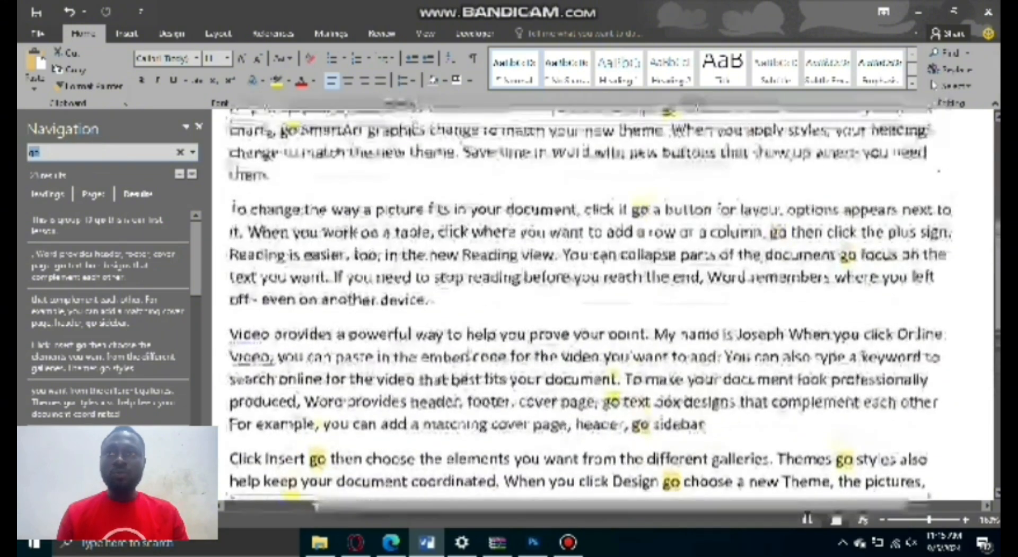
{"action": "scroll", "coordinate": [610, 305], "scroll_direction": "up", "scroll_amount": 3}
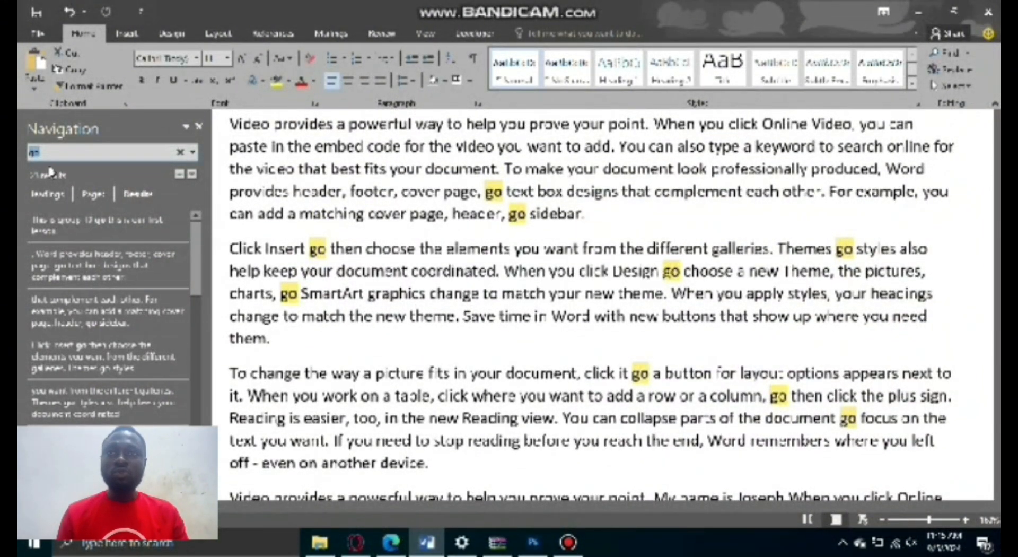
{"action": "scroll", "coordinate": [109, 239], "scroll_direction": "down", "scroll_amount": 2}
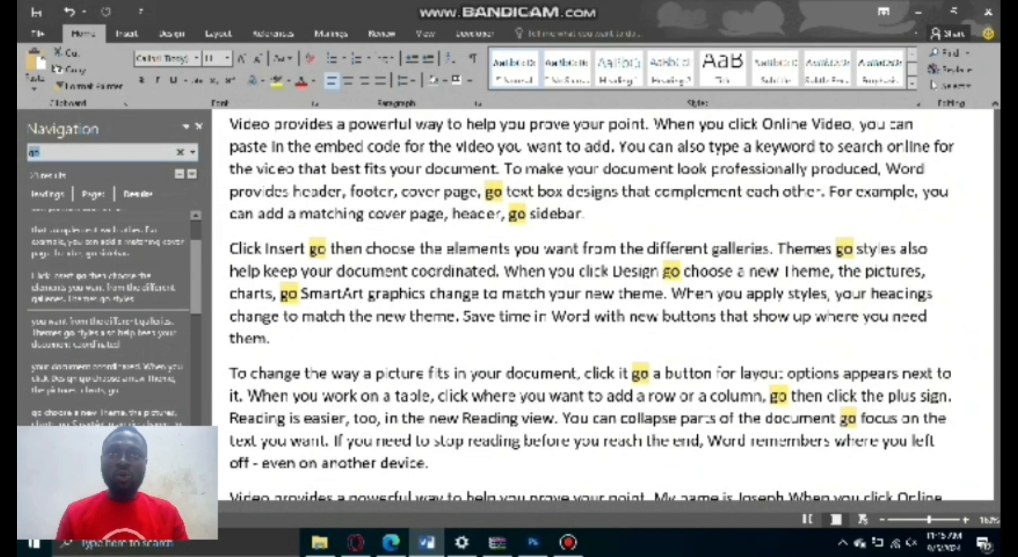
{"action": "scroll", "coordinate": [587, 234], "scroll_direction": "down", "scroll_amount": 5}
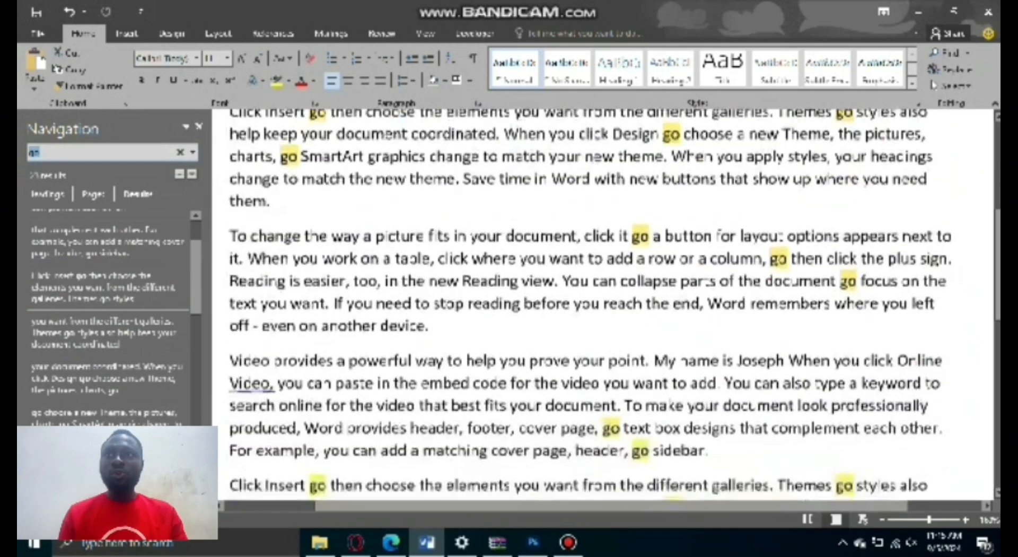
{"action": "scroll", "coordinate": [640, 337], "scroll_direction": "up", "scroll_amount": 10}
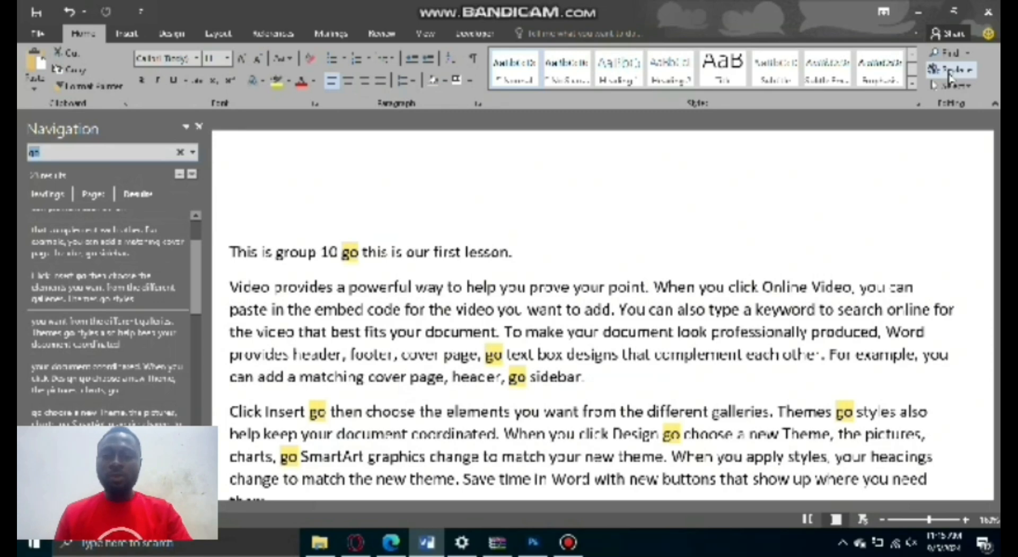
Replace every "go" in the document with "and" and close Find and Replace.
{"action": "left_click", "coordinate": [568, 268]}
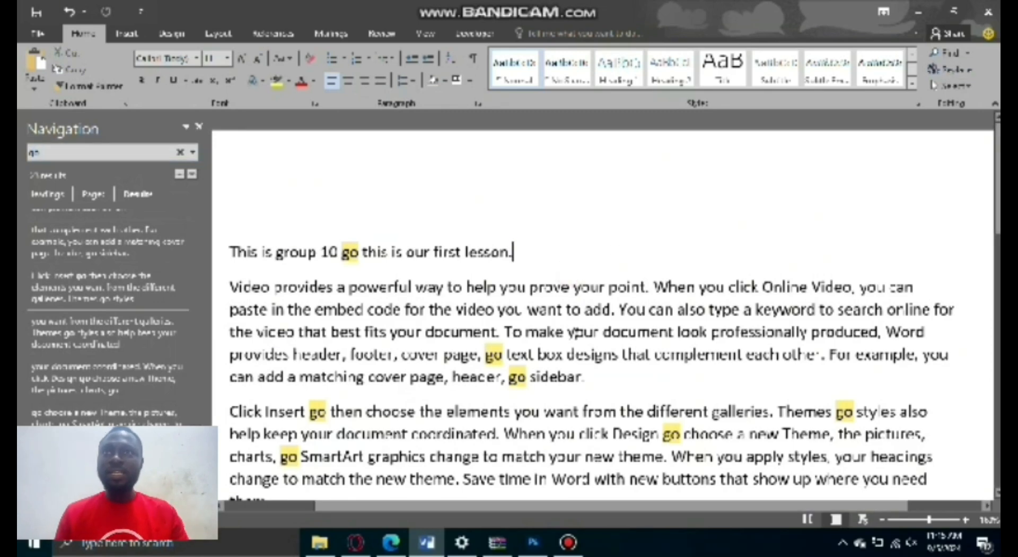
{"action": "key", "text": "ctrl+h"}
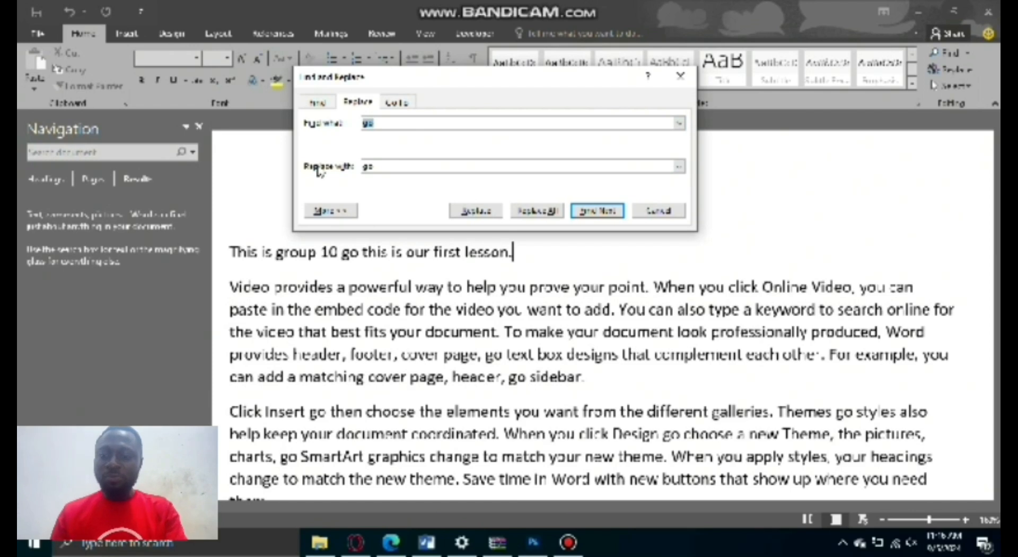
{"action": "left_click", "coordinate": [379, 166]}
{"action": "double_click", "coordinate": [378, 166]}
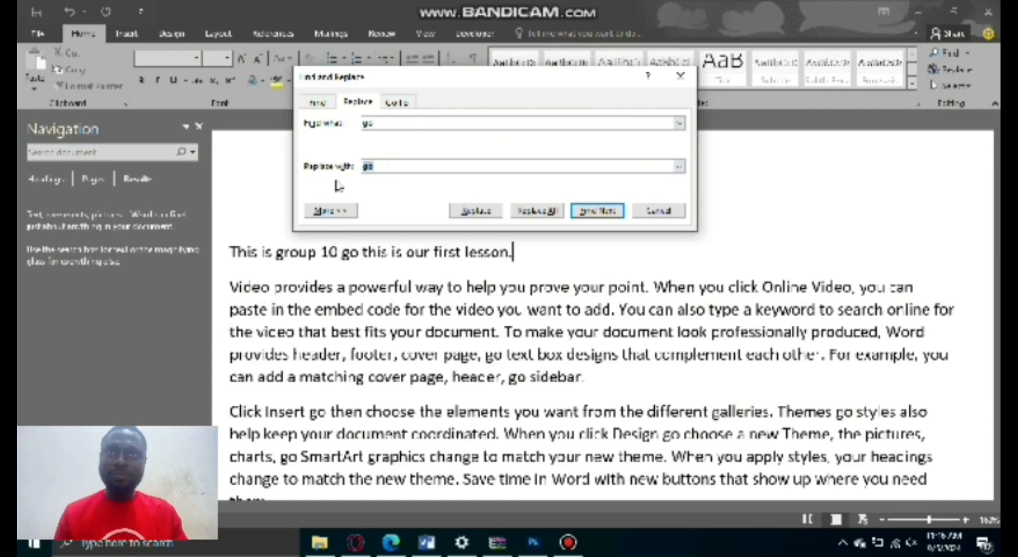
{"action": "type", "text": "and"}
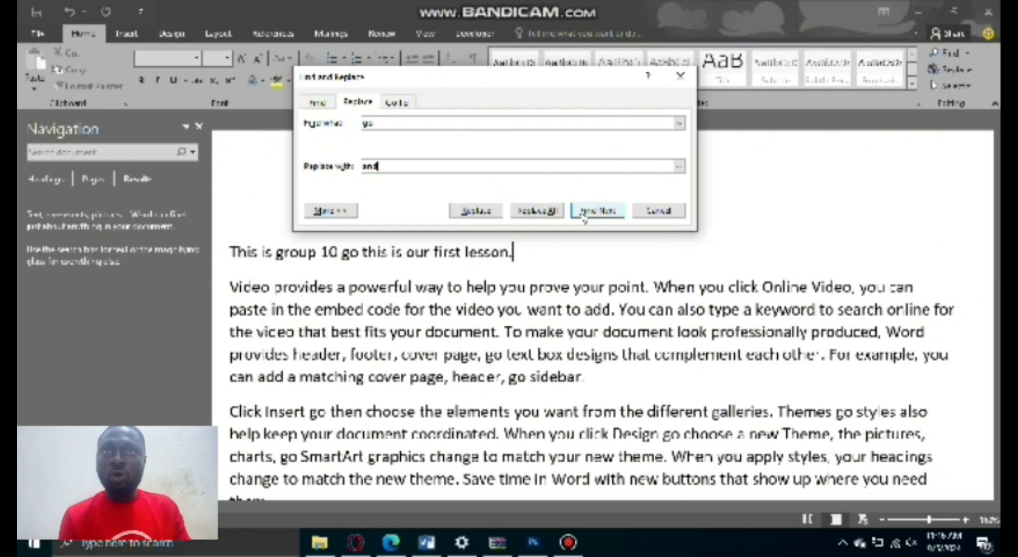
{"action": "left_click", "coordinate": [537, 211]}
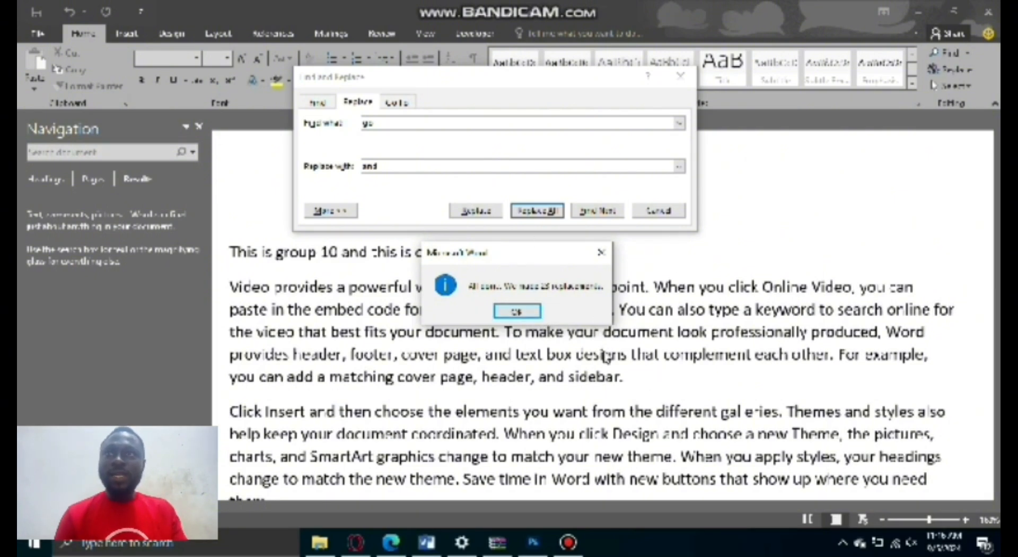
{"action": "left_click", "coordinate": [518, 311]}
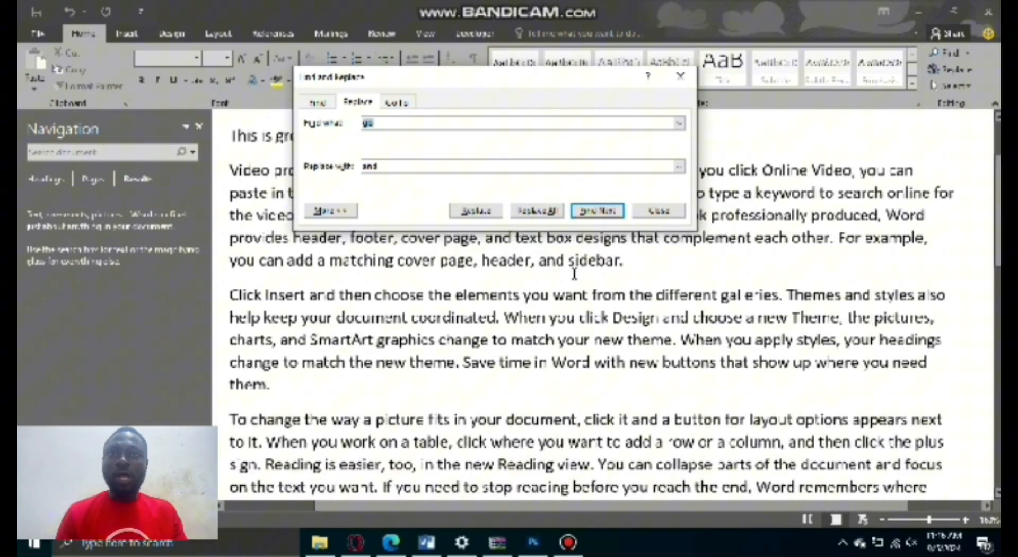
{"action": "left_click", "coordinate": [652, 215]}
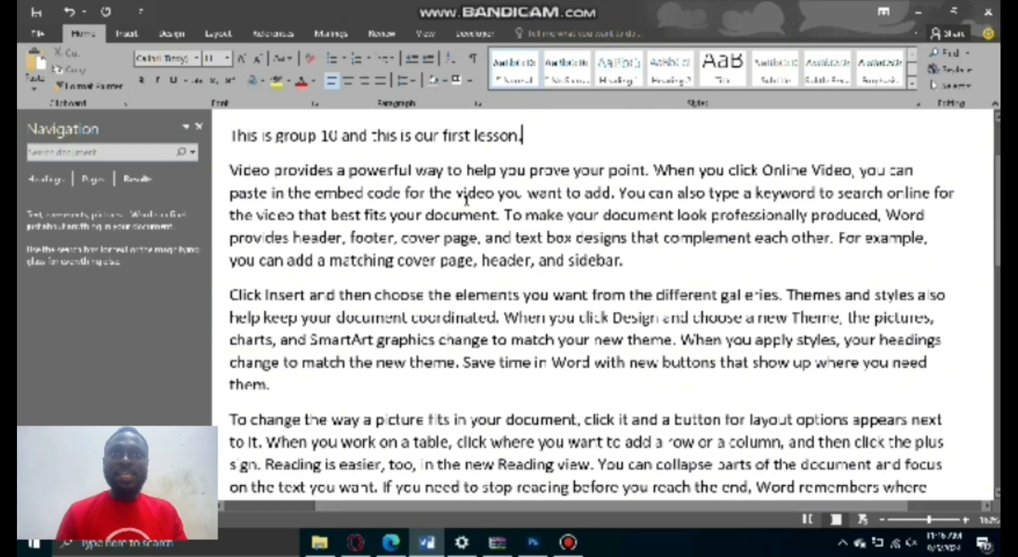
Look over the paragraphs from the opening line down to check the replaced words.
{"action": "scroll", "coordinate": [433, 285], "scroll_direction": "up", "scroll_amount": 1}
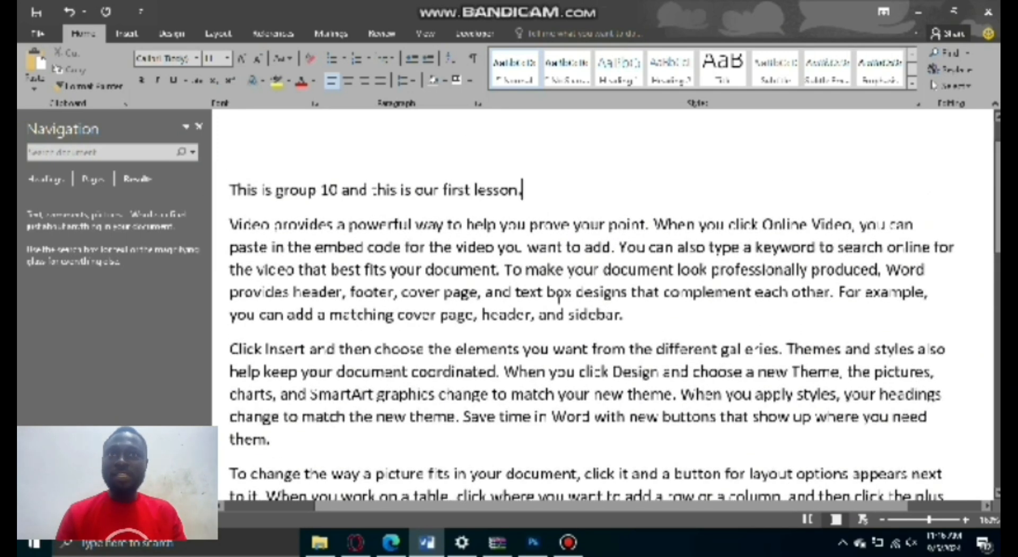
{"action": "scroll", "coordinate": [594, 343], "scroll_direction": "down", "scroll_amount": 1}
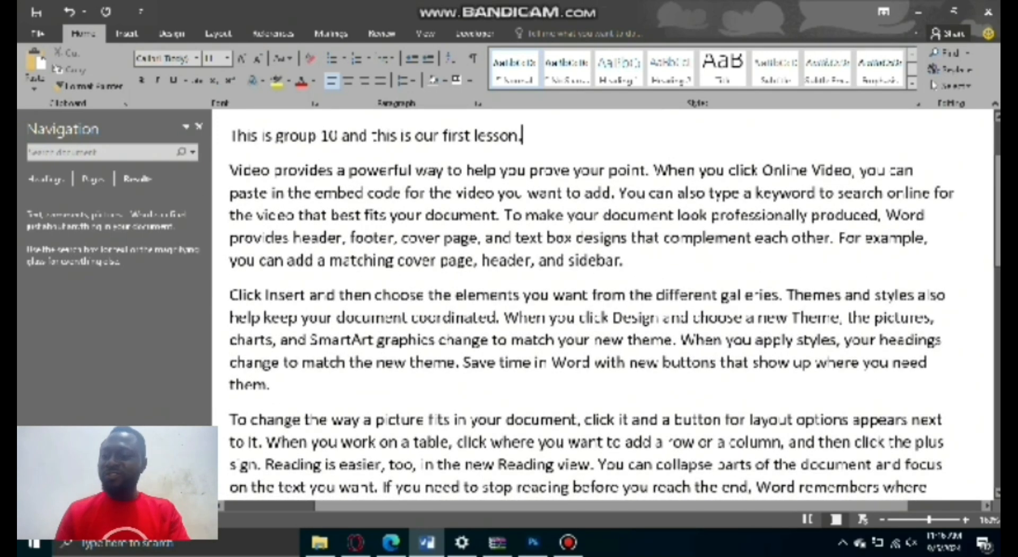
{"action": "scroll", "coordinate": [609, 302], "scroll_direction": "down", "scroll_amount": 2}
{"action": "scroll", "coordinate": [614, 296], "scroll_direction": "down", "scroll_amount": 1}
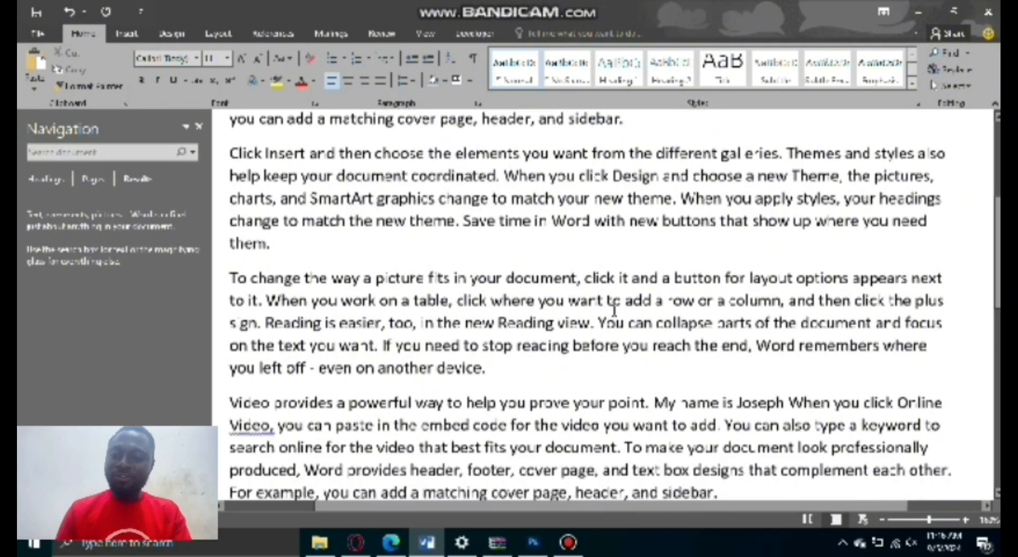
{"action": "scroll", "coordinate": [613, 310], "scroll_direction": "down", "scroll_amount": 1}
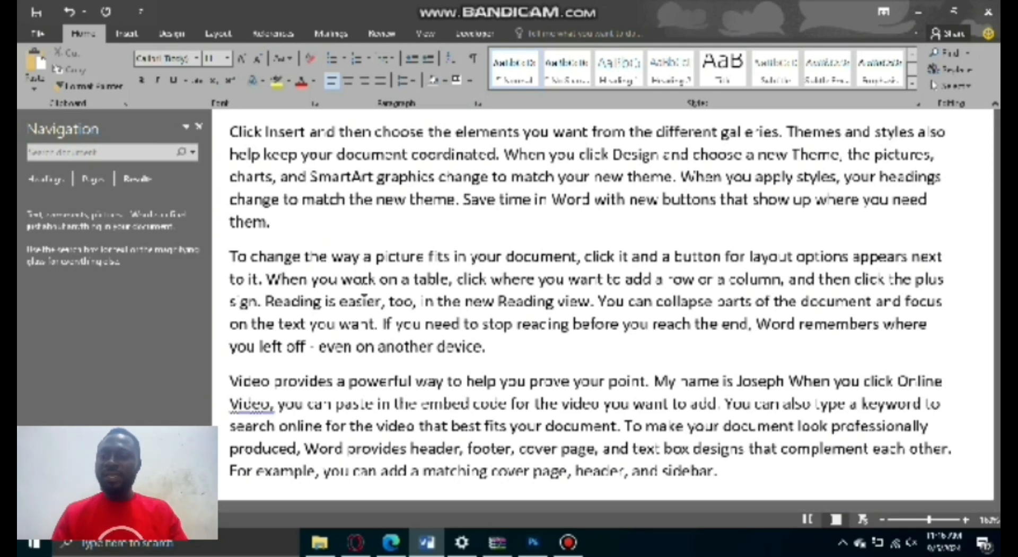
Search the document for "and", look through the highlighted matches and close the search.
{"action": "key", "text": "ctrl+f"}
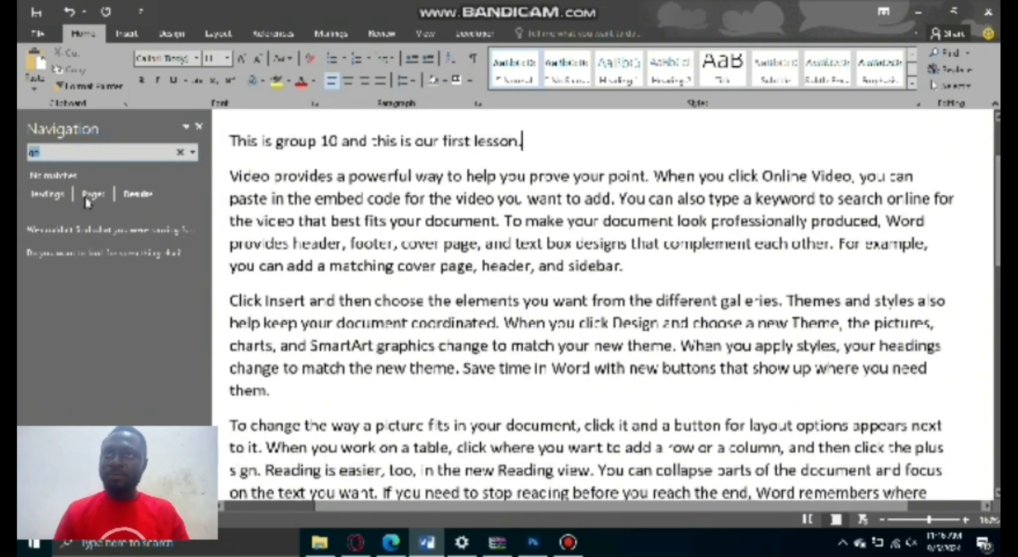
{"action": "left_click", "coordinate": [67, 152]}
{"action": "left_click", "coordinate": [65, 152]}
{"action": "key", "text": "BackSpace"}
{"action": "key", "text": "BackSpace"}
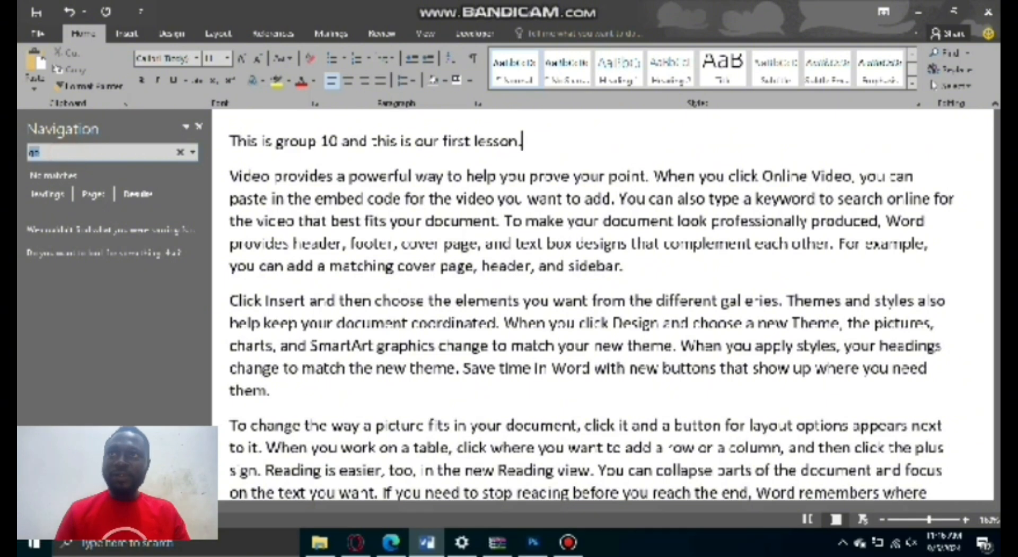
{"action": "type", "text": "and"}
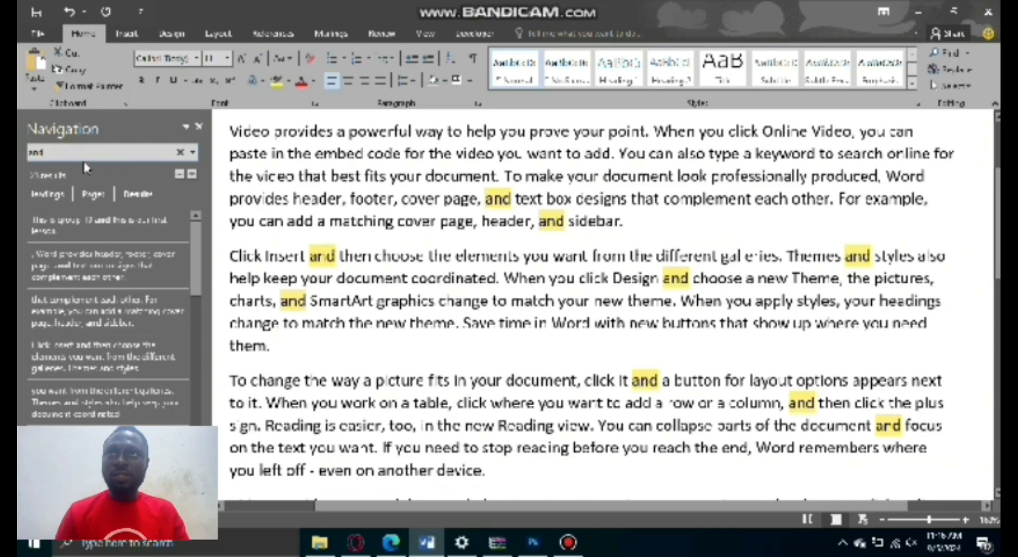
{"action": "scroll", "coordinate": [484, 305], "scroll_direction": "down", "scroll_amount": 2}
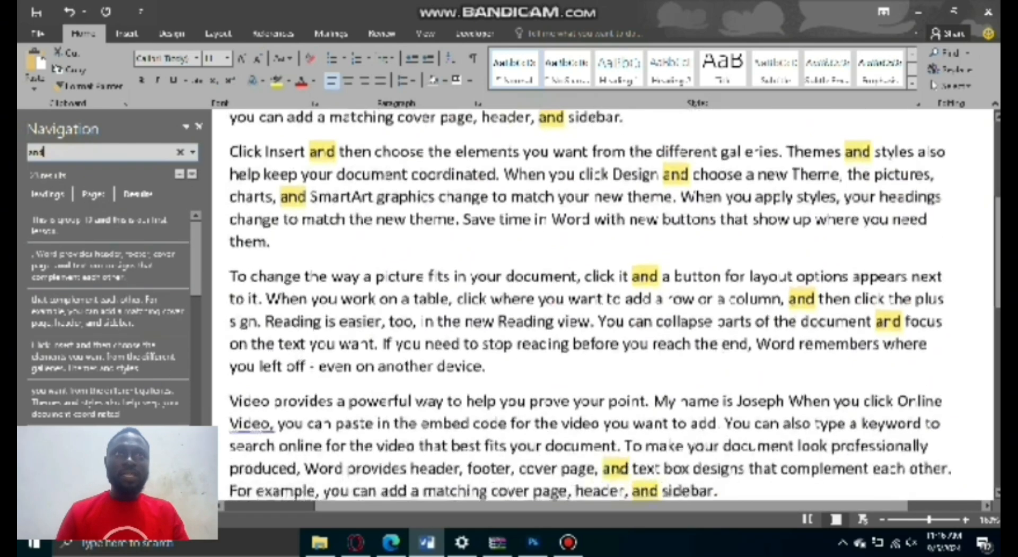
{"action": "scroll", "coordinate": [484, 304], "scroll_direction": "up", "scroll_amount": 3}
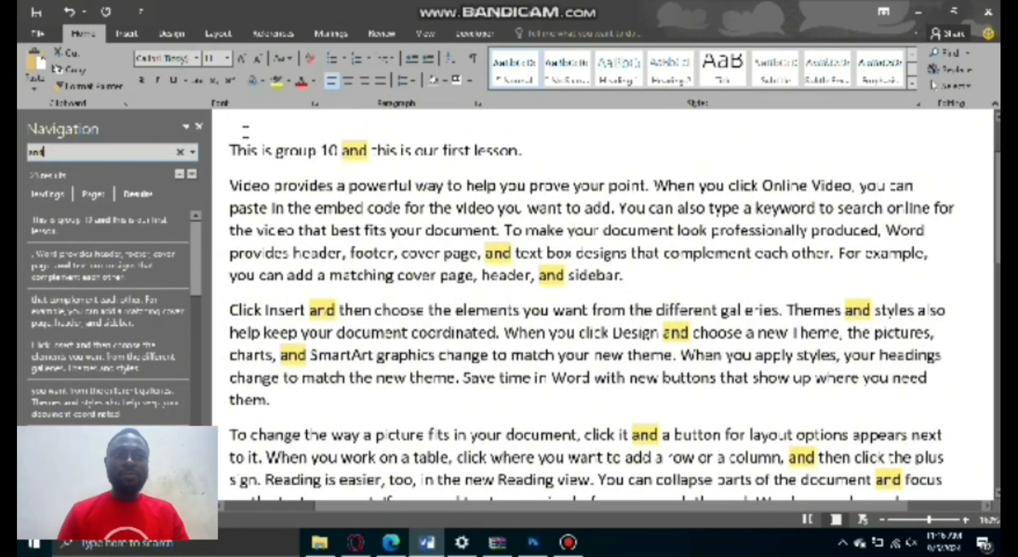
{"action": "left_click", "coordinate": [199, 126]}
Add the presenter's first name at the end of the opening line, directly after "first lesson.".
{"action": "scroll", "coordinate": [366, 270], "scroll_direction": "down", "scroll_amount": 3}
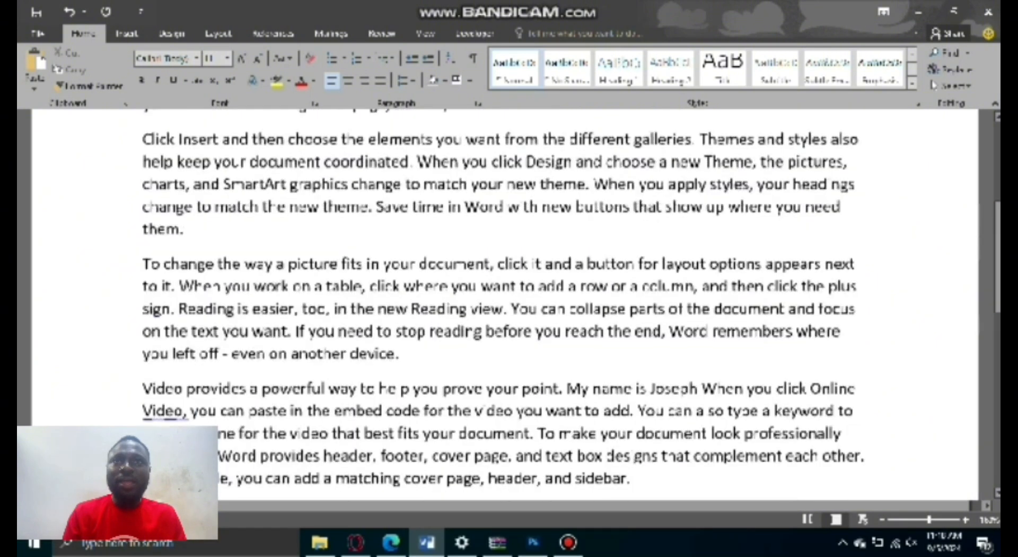
{"action": "scroll", "coordinate": [373, 240], "scroll_direction": "up", "scroll_amount": 3}
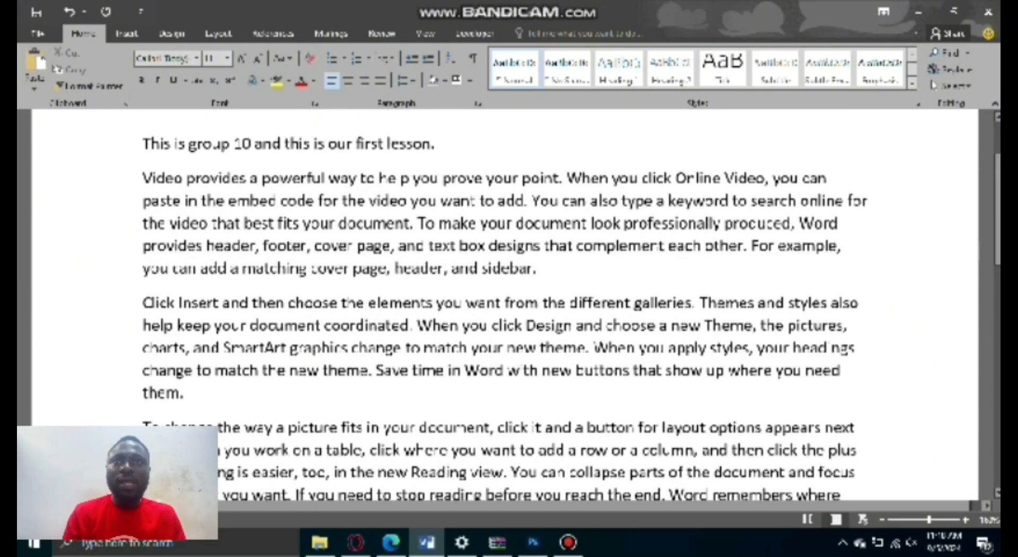
{"action": "left_click", "coordinate": [450, 155]}
{"action": "type", "text": "Jose"}
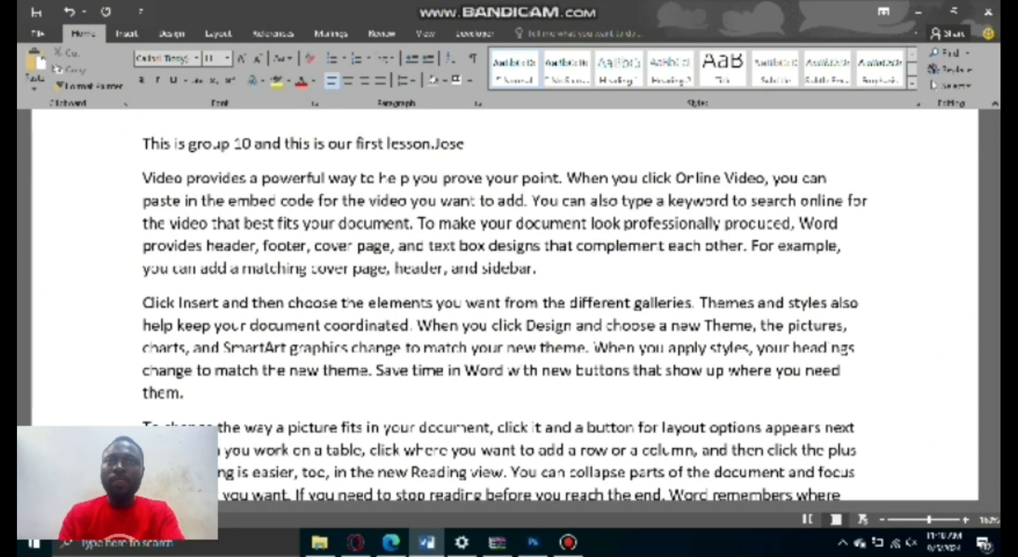
{"action": "type", "text": "ph"}
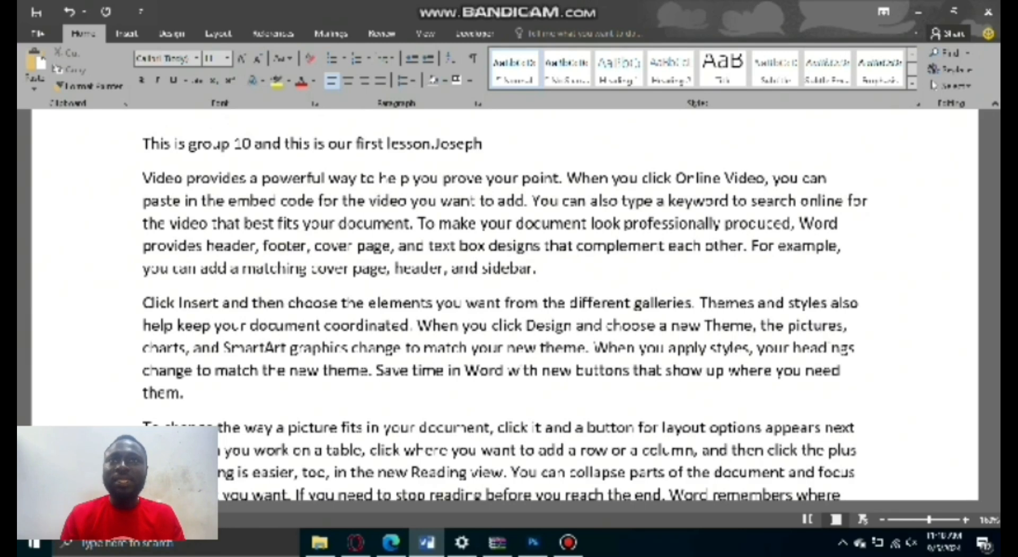
Undo the typing of the first name at the end of the opening line.
{"action": "left_click_drag", "start_coordinate": [434, 142], "coordinate": [504, 161]}
{"action": "left_click", "coordinate": [502, 156]}
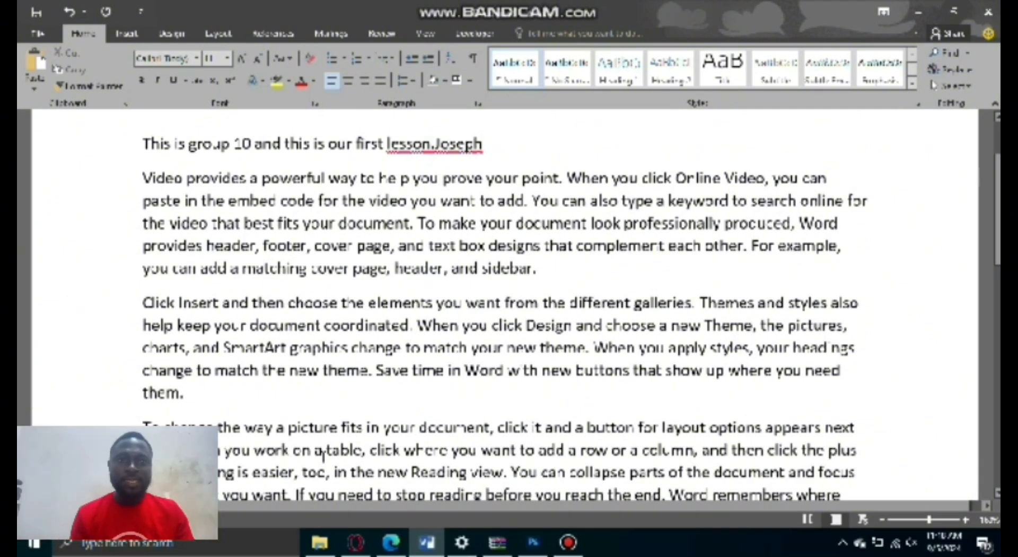
{"action": "key", "text": "ctrl+z"}
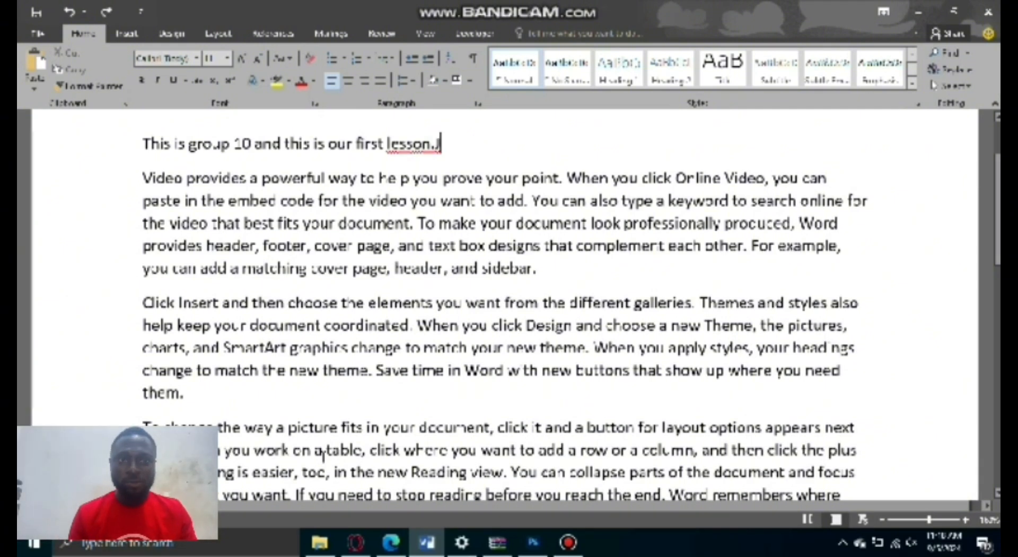
{"action": "key", "text": "ctrl+z"}
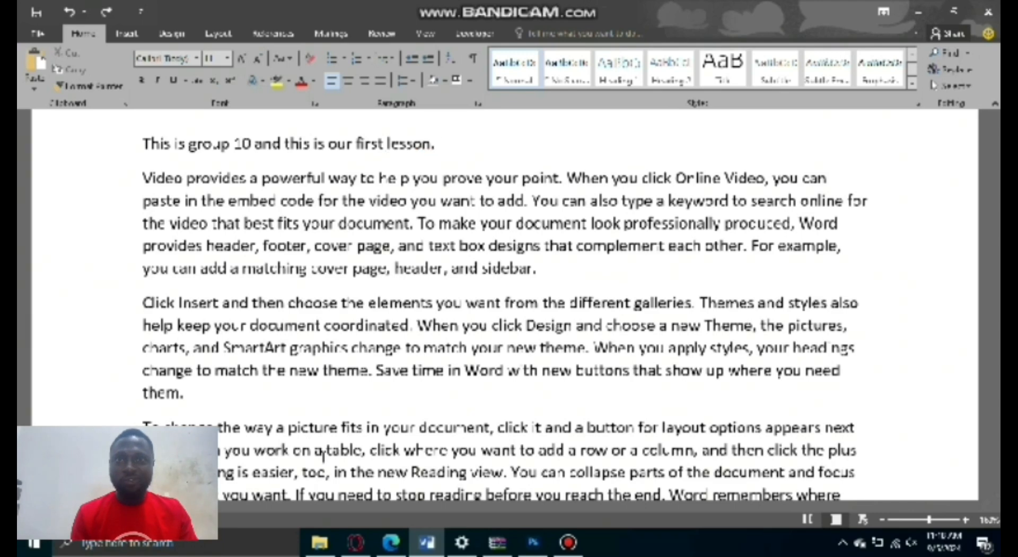
Run the spelling and grammar check on the document, then close the check.
{"action": "key", "text": "F7"}
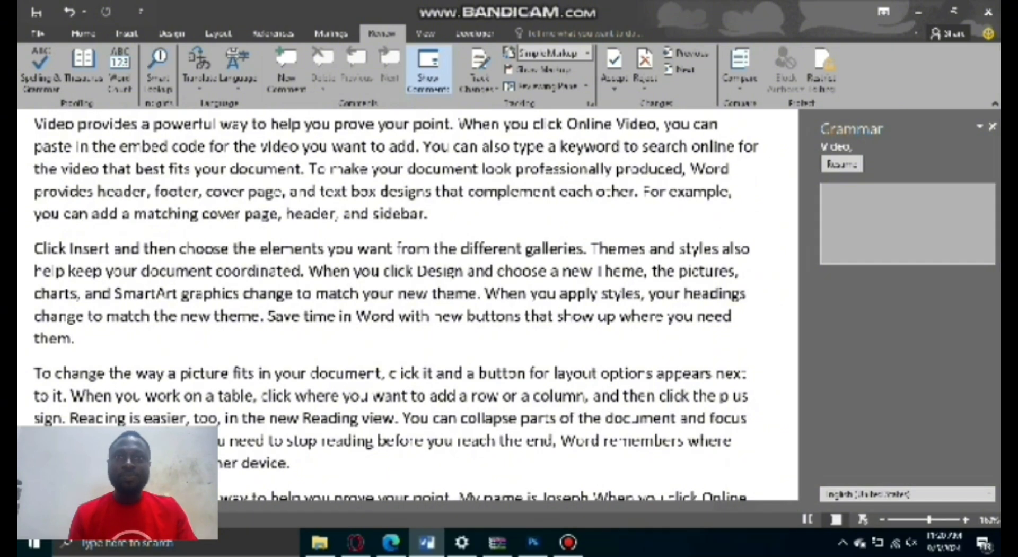
{"action": "scroll", "coordinate": [354, 301], "scroll_direction": "down", "scroll_amount": 2}
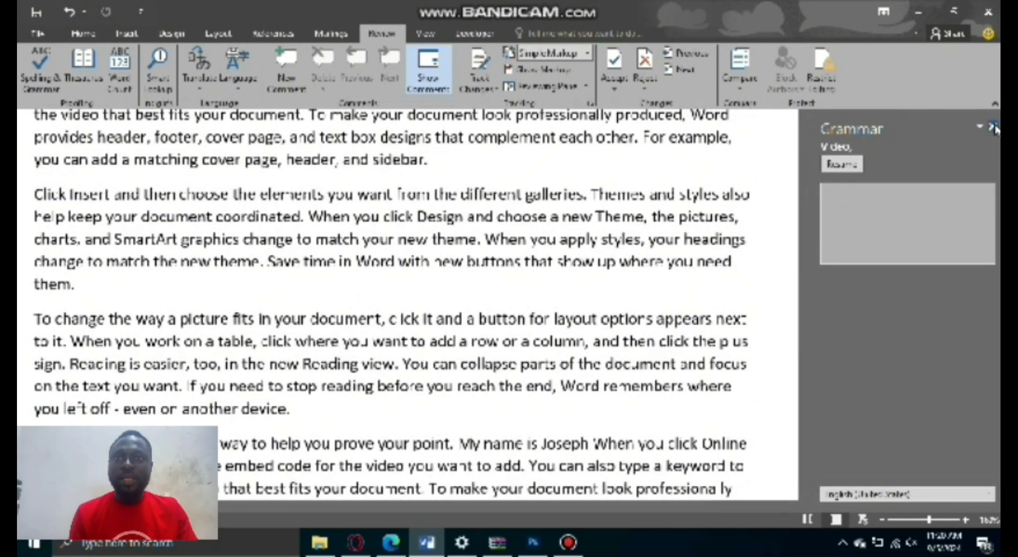
{"action": "left_click", "coordinate": [993, 127]}
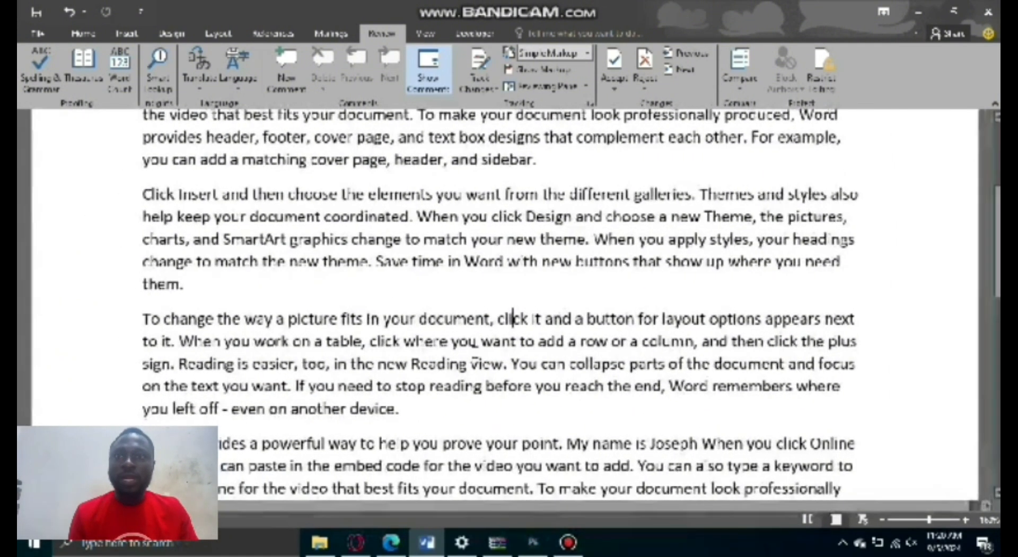
Show the Overtype indicator on the status bar and switch from Insert to Overtype mode.
{"action": "right_click", "coordinate": [276, 518]}
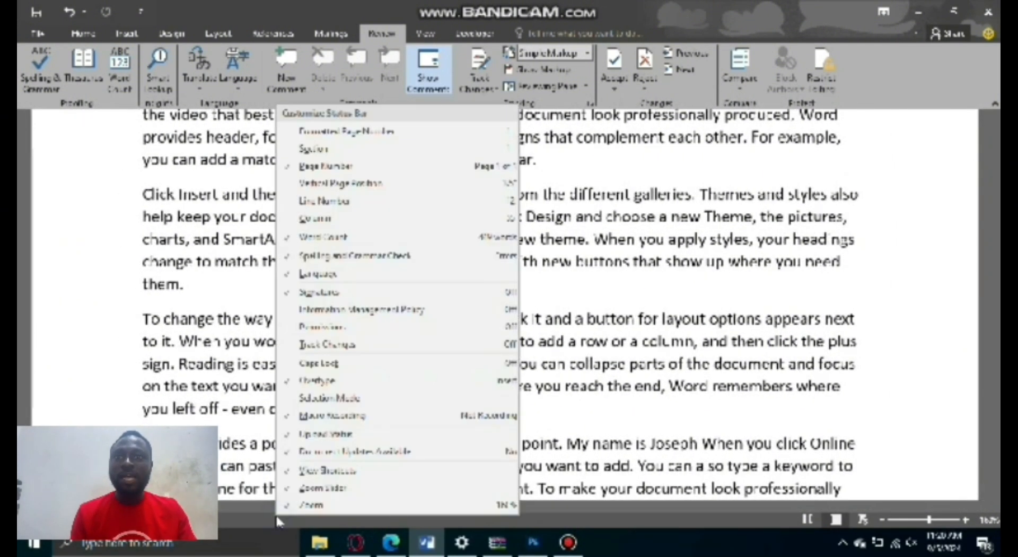
{"action": "left_click", "coordinate": [354, 381]}
{"action": "left_click", "coordinate": [247, 522]}
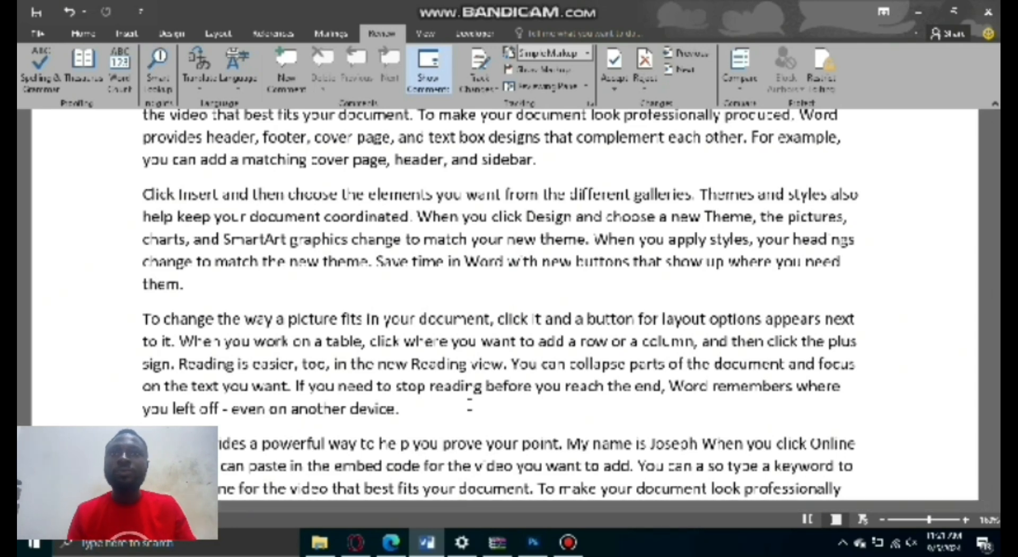
Overwrite "click" with "going" in the first sentence of the paragraph starting "To change the way a picture fits".
{"action": "scroll", "coordinate": [504, 305], "scroll_direction": "down", "scroll_amount": 2}
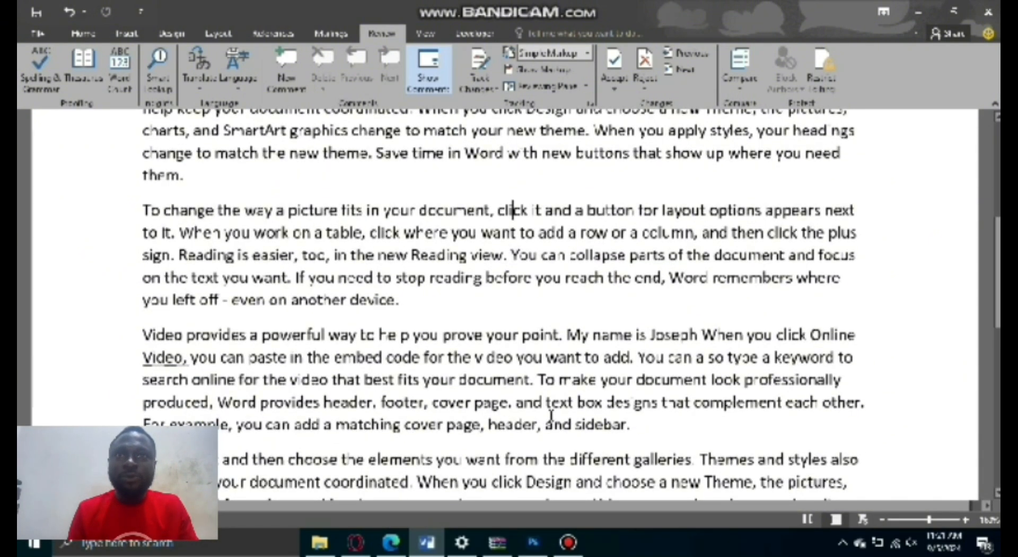
{"action": "scroll", "coordinate": [510, 373], "scroll_direction": "up", "scroll_amount": 1}
{"action": "left_click", "coordinate": [495, 265]}
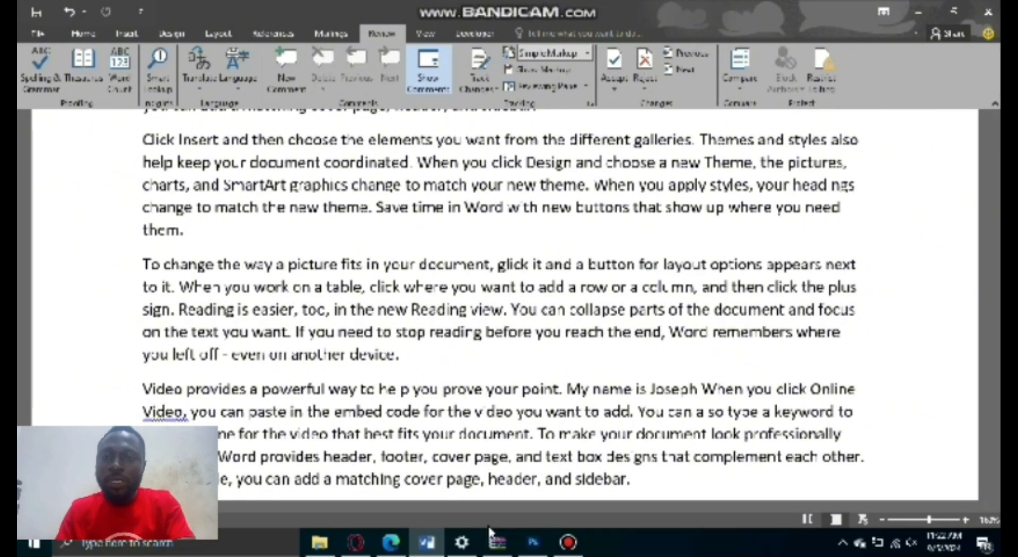
{"action": "type", "text": "oi"}
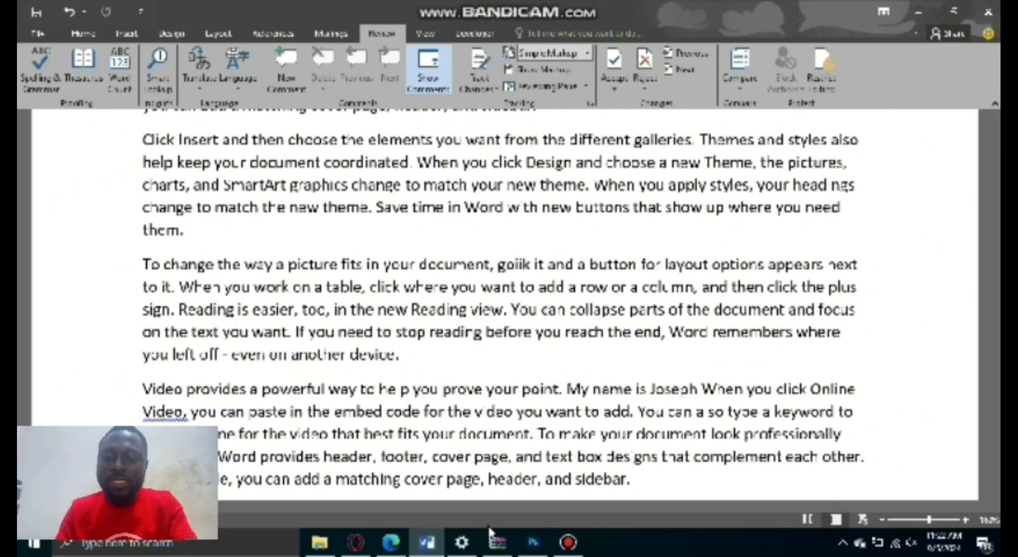
{"action": "type", "text": "ng"}
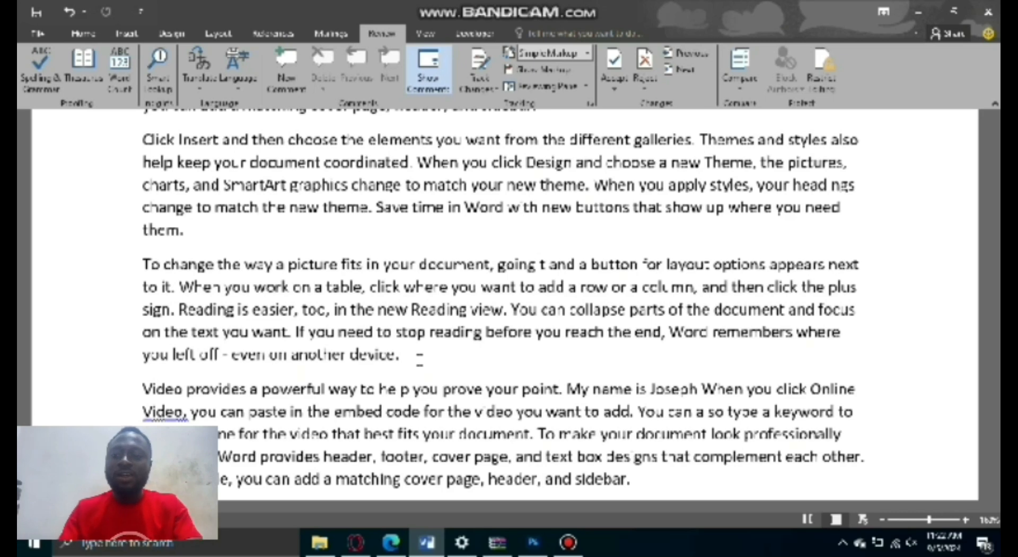
Insert "the ortyt" directly after "going" in the same sentence, pushing the existing text along.
{"action": "type", "text": "ht"}
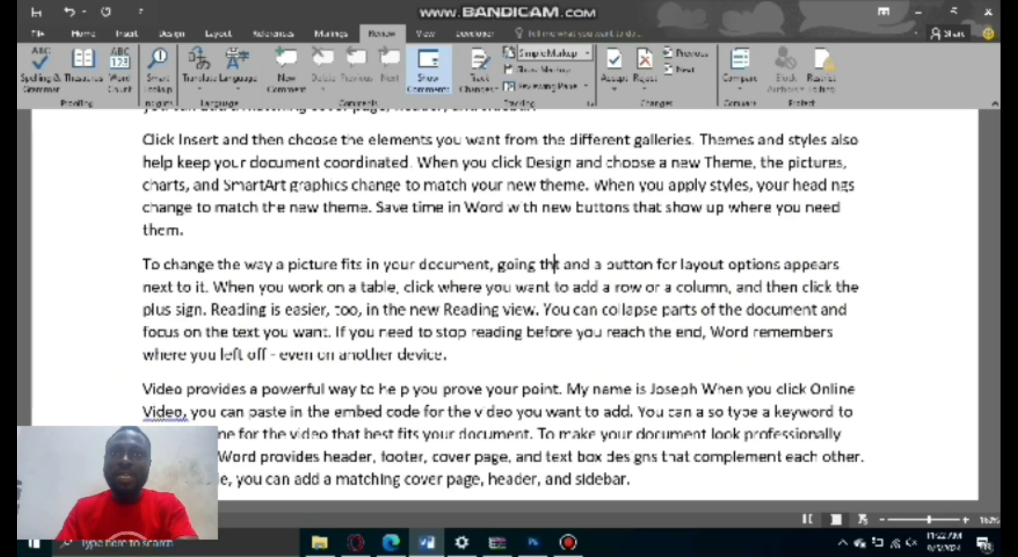
{"action": "type", "text": "e "}
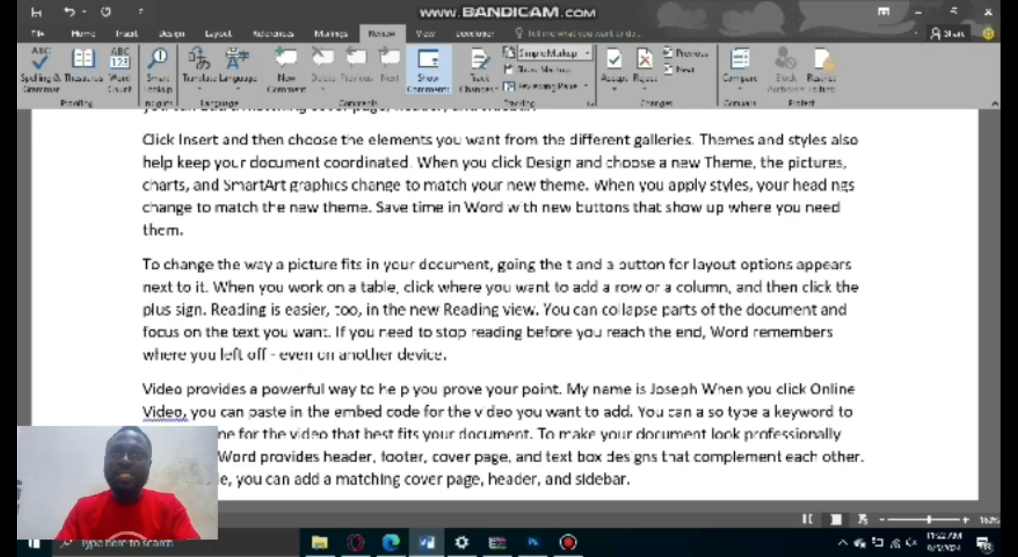
{"action": "type", "text": "orty"}
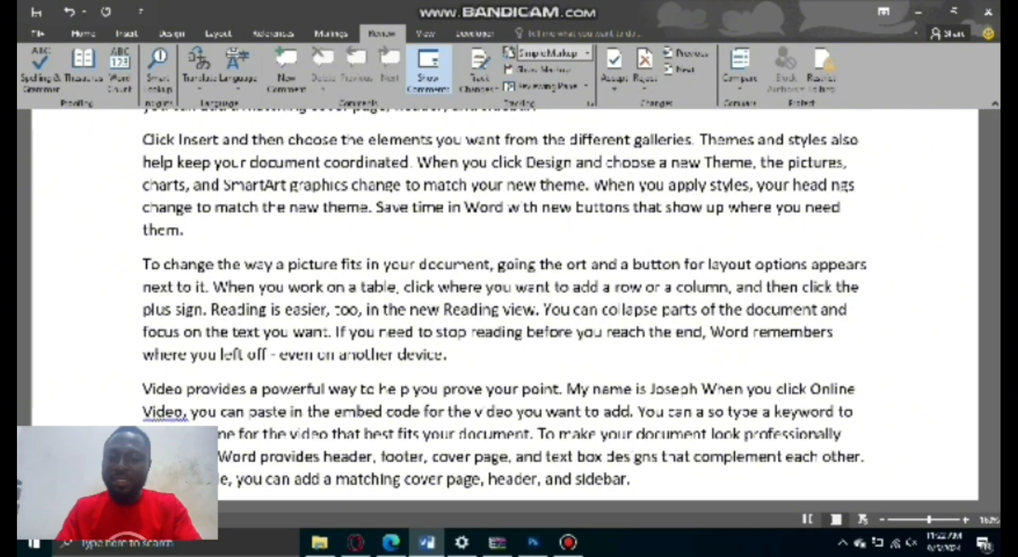
{"action": "type", "text": "t t"}
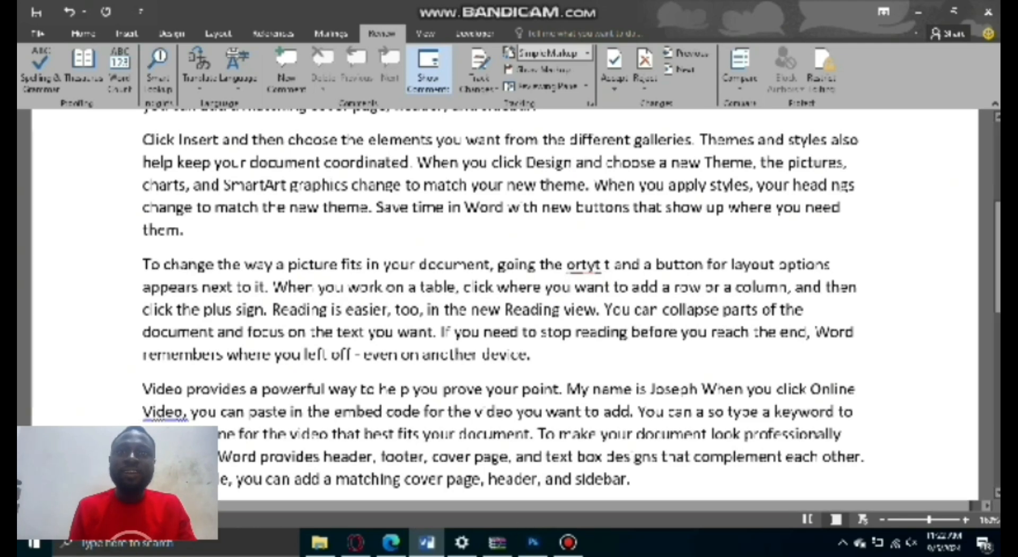
{"action": "scroll", "coordinate": [636, 291], "scroll_direction": "down", "scroll_amount": 3}
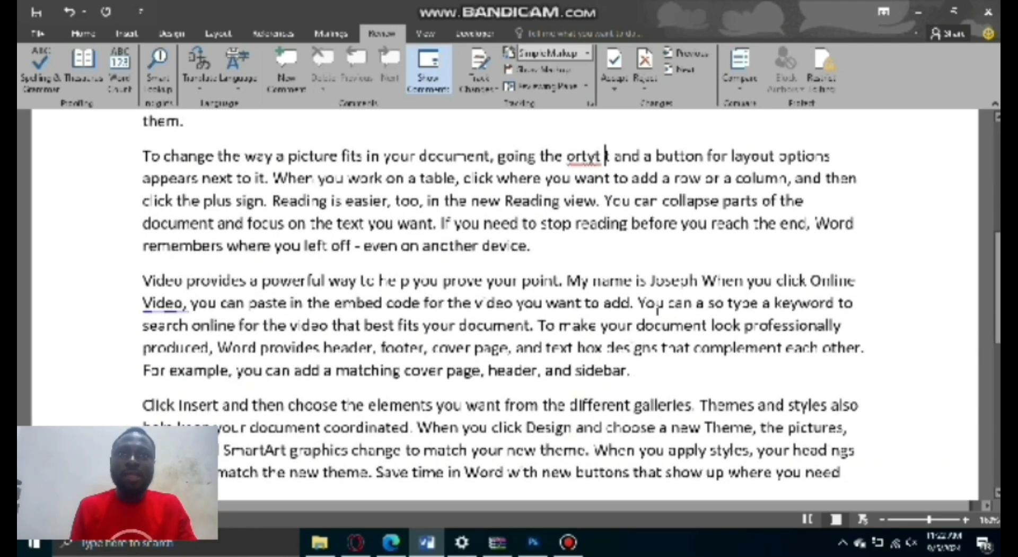